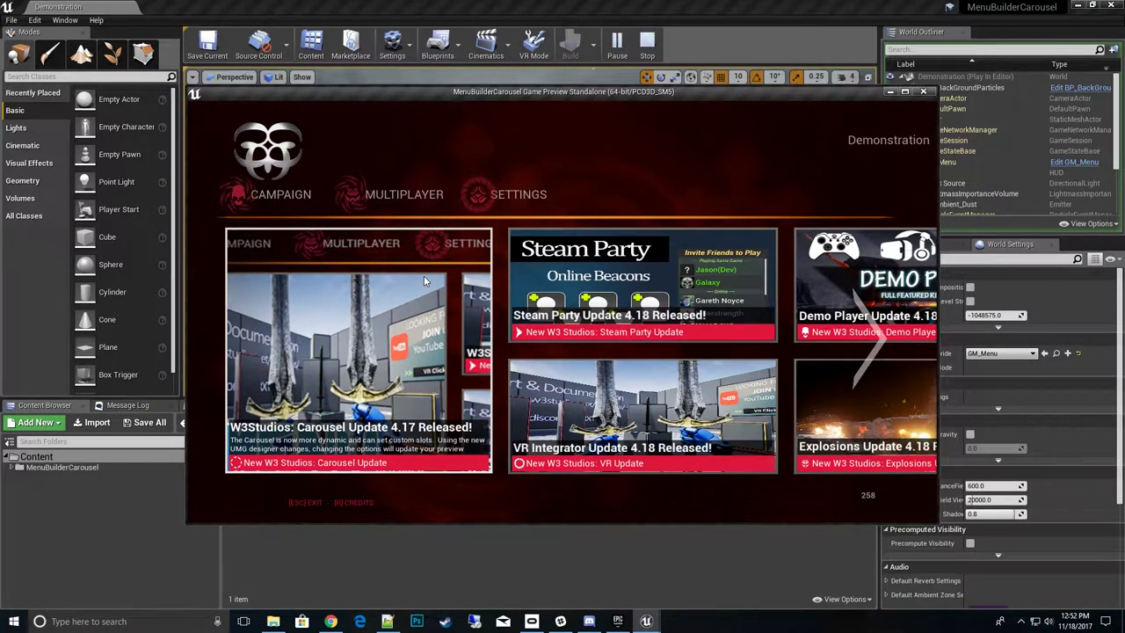
- In the game preview, cycle the carousel columns and open the Carousel Update news link
key(Right)
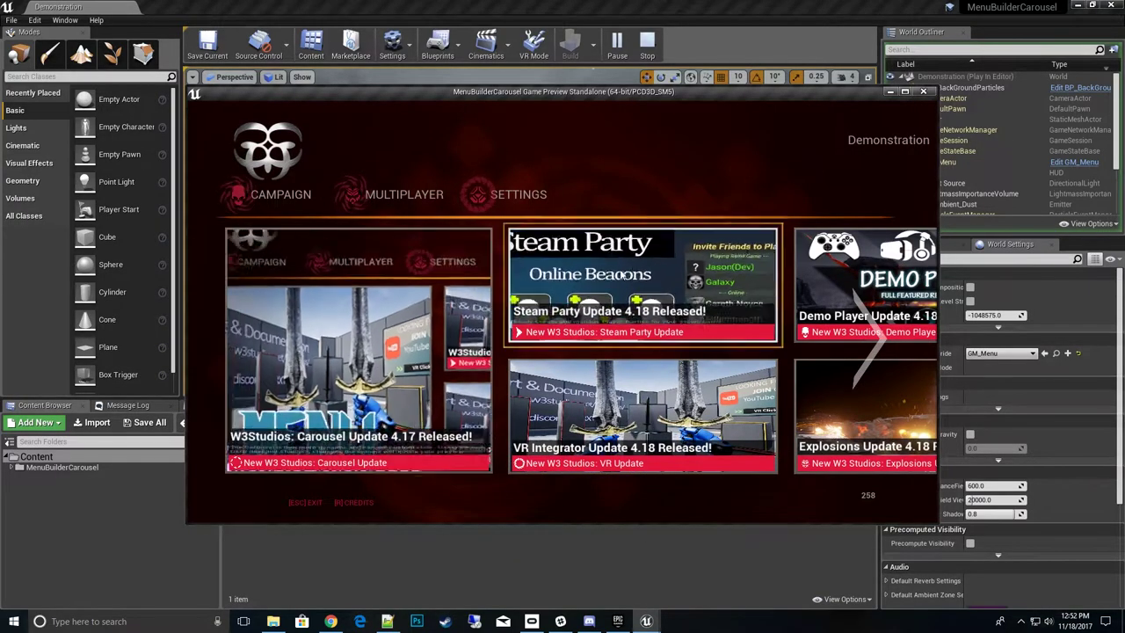
click(879, 345)
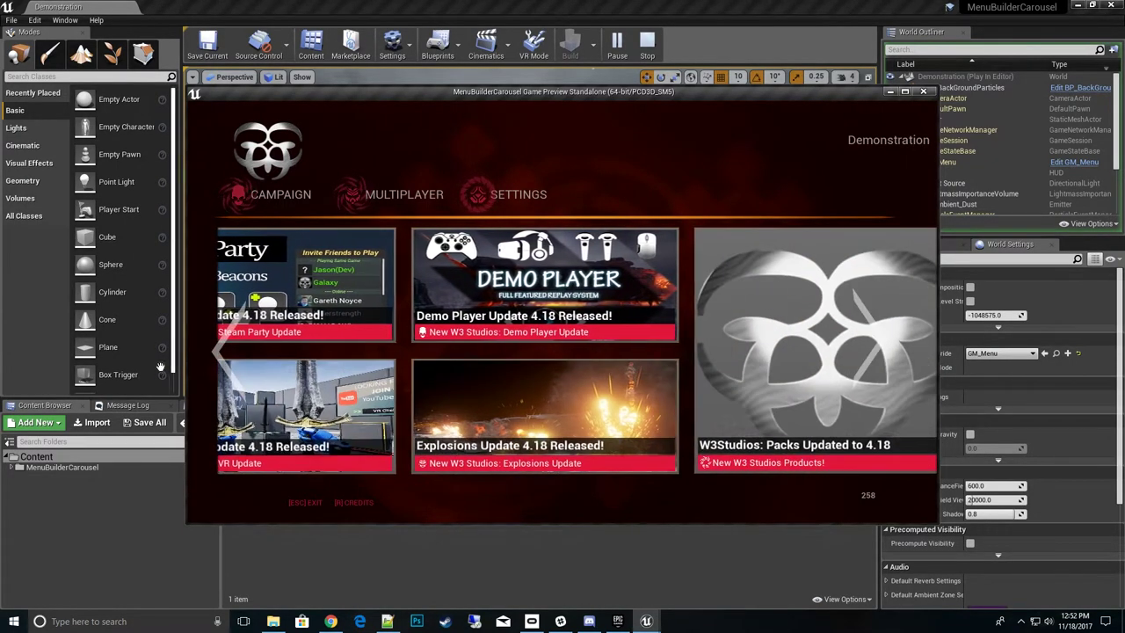
click(221, 356)
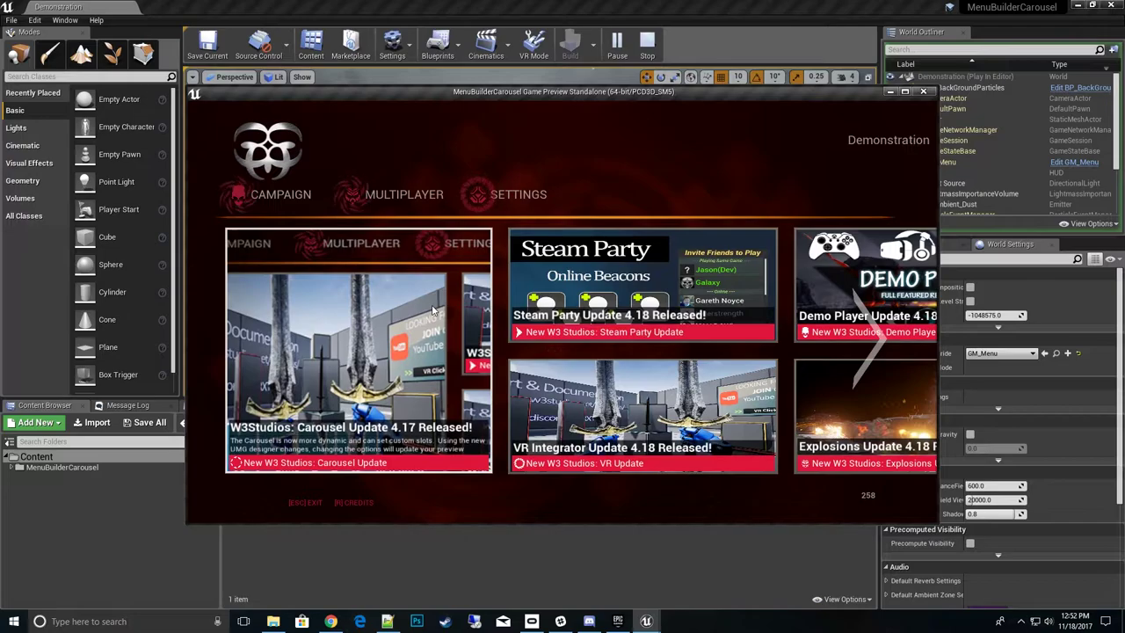
click(433, 309)
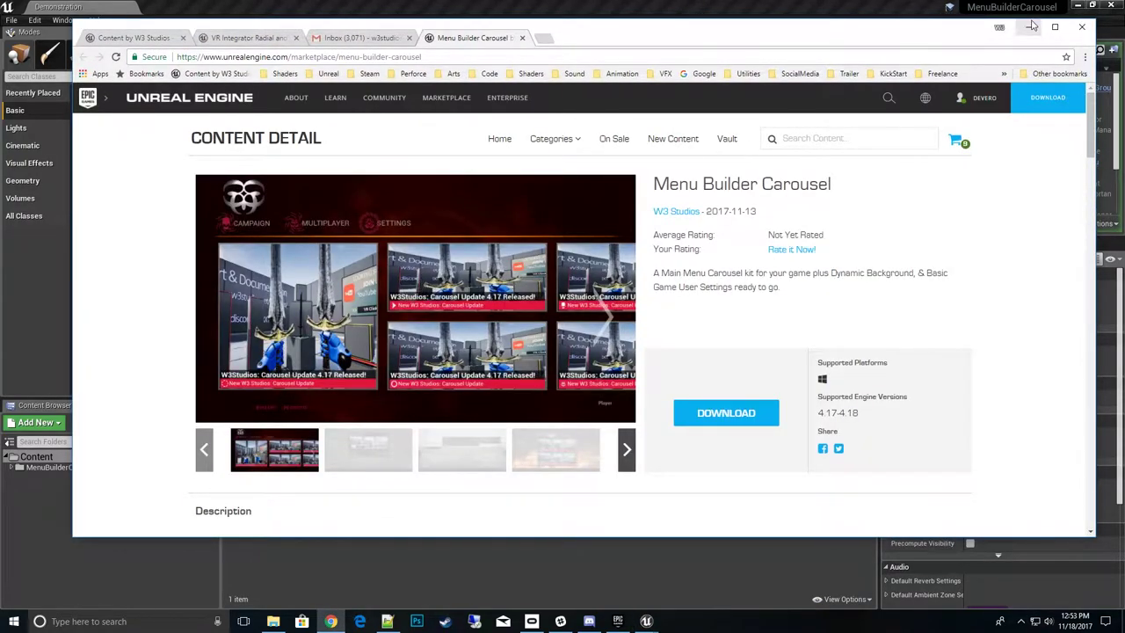
click(1034, 32)
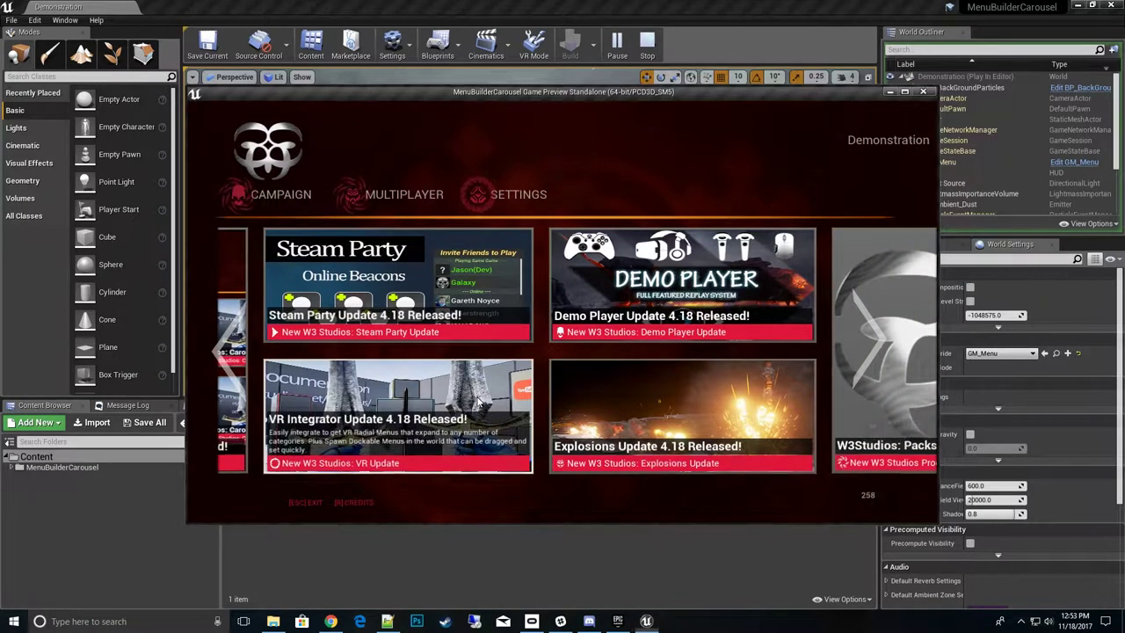
- Stop the game preview and show the widgets in the MenuBuilderCarousel UMG folder
key(Escape)
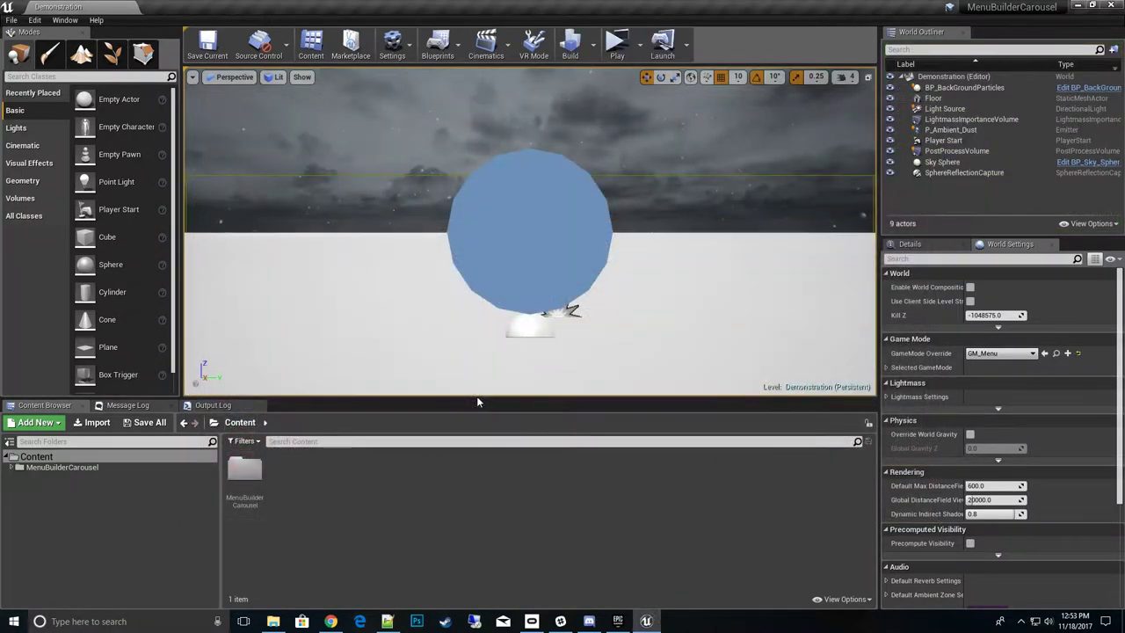
click(12, 469)
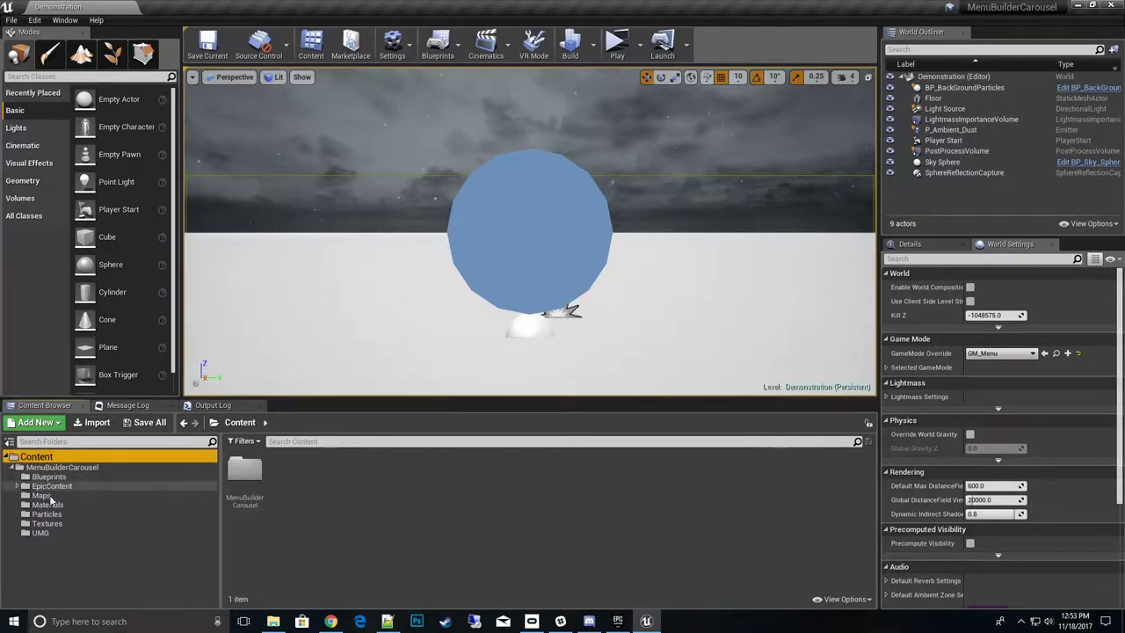
click(45, 532)
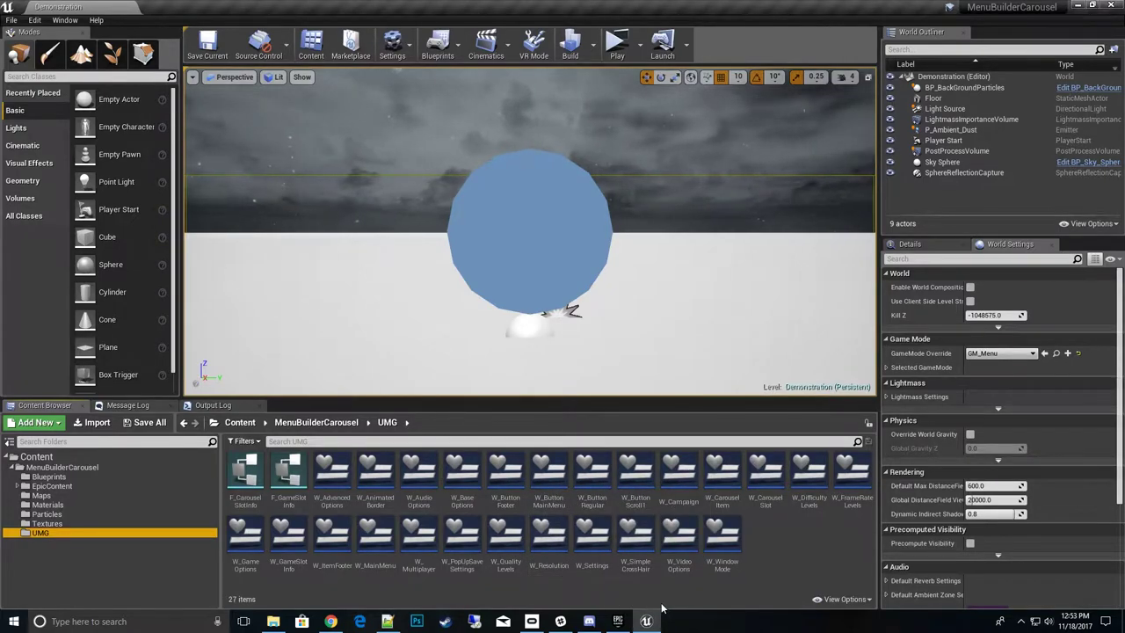
- Open W_MainMenu and widen its design canvas by moving the Details splitter right
double_click(379, 552)
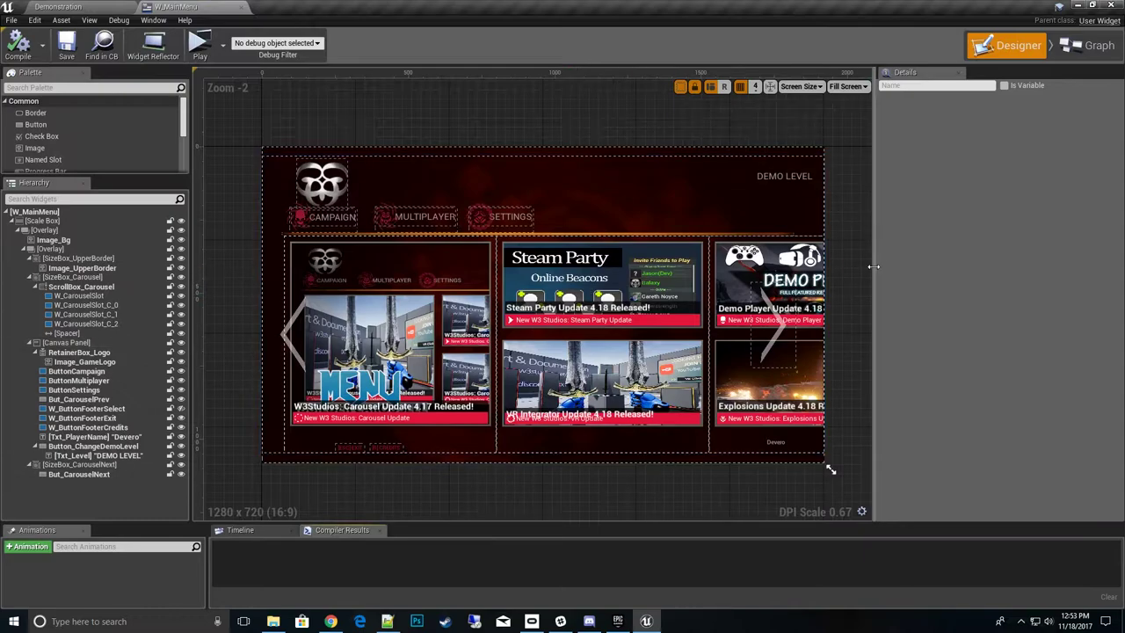
drag(875, 262, 907, 291)
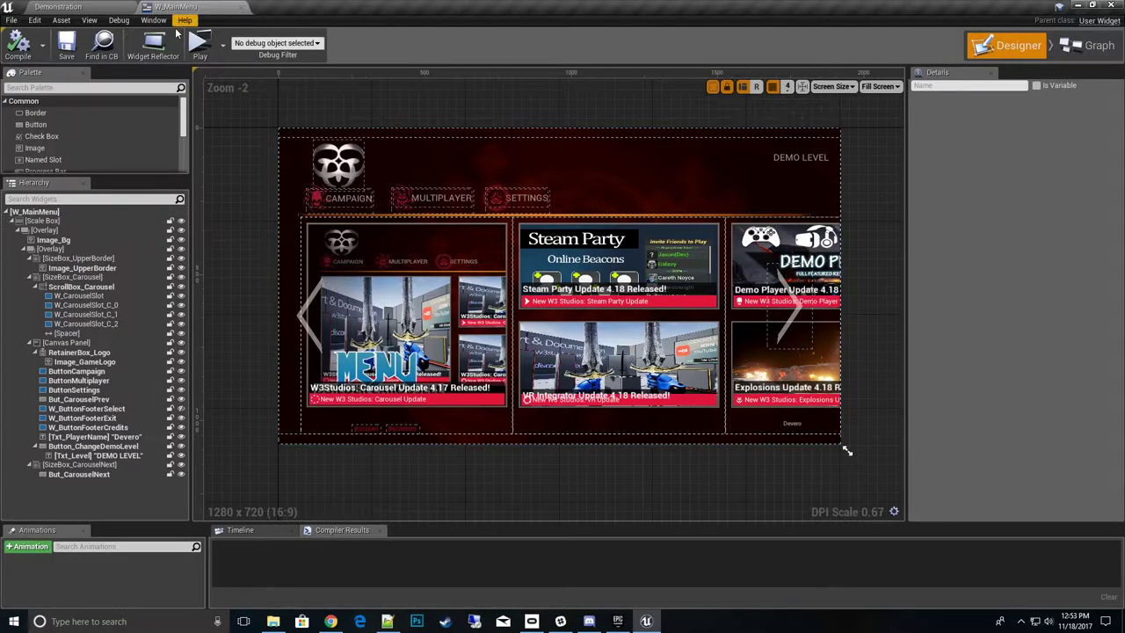
click(204, 46)
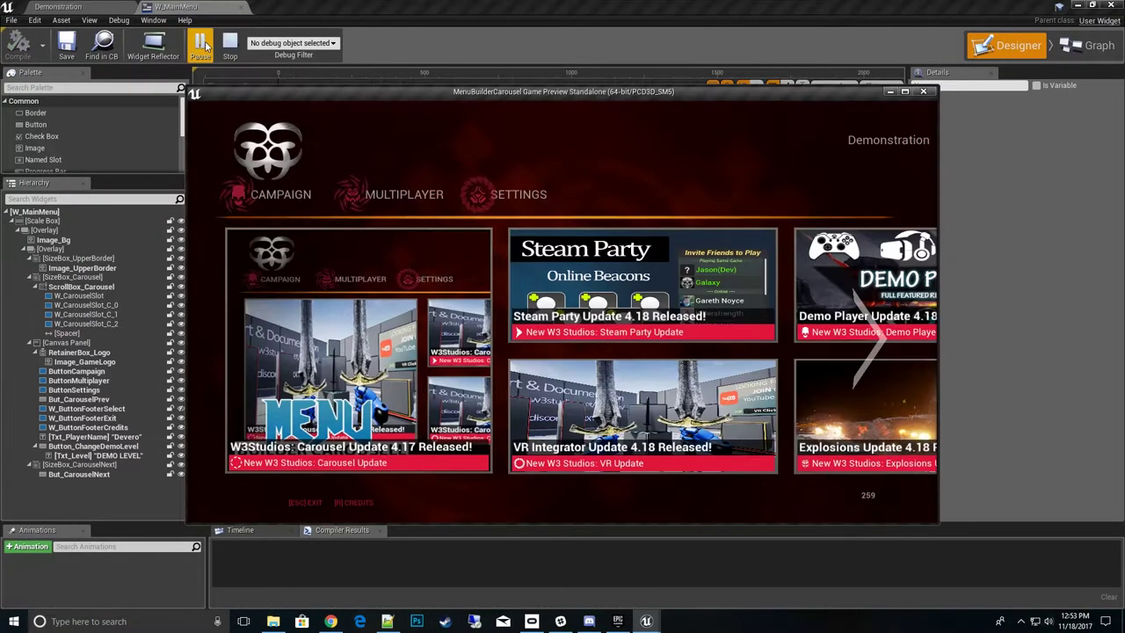
drag(467, 104, 342, 35)
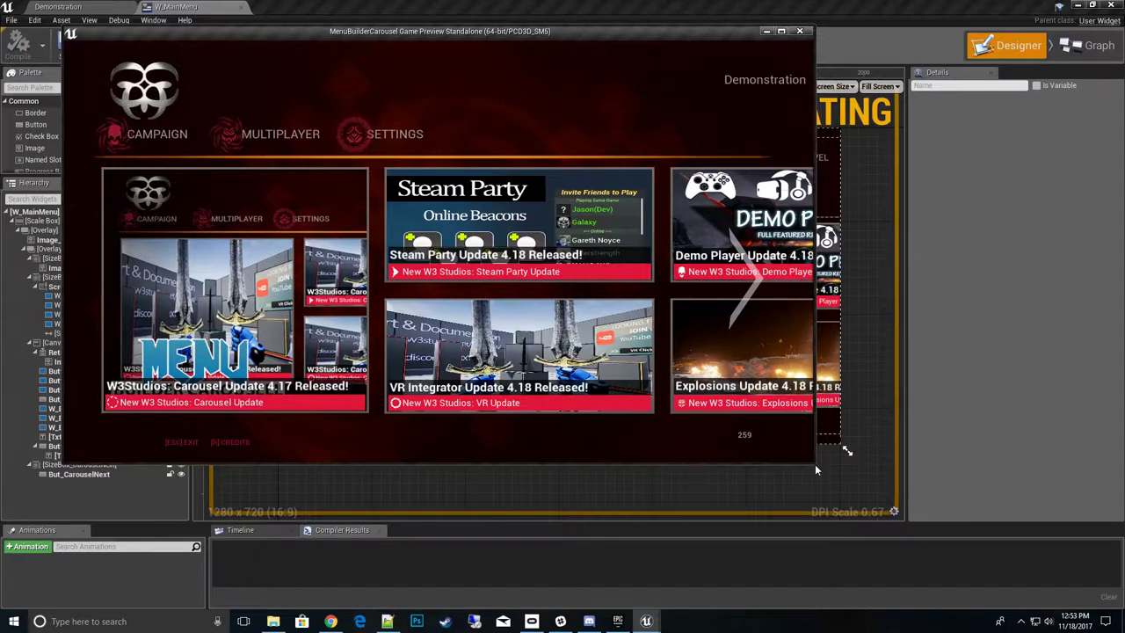
drag(815, 464, 745, 305)
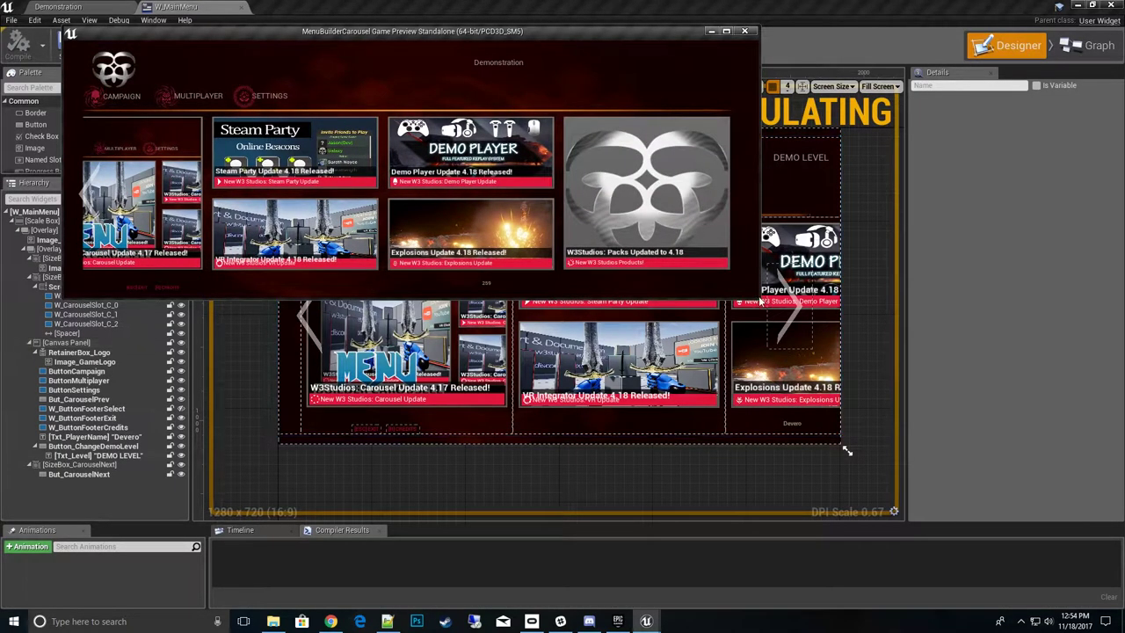
drag(847, 451, 1105, 591)
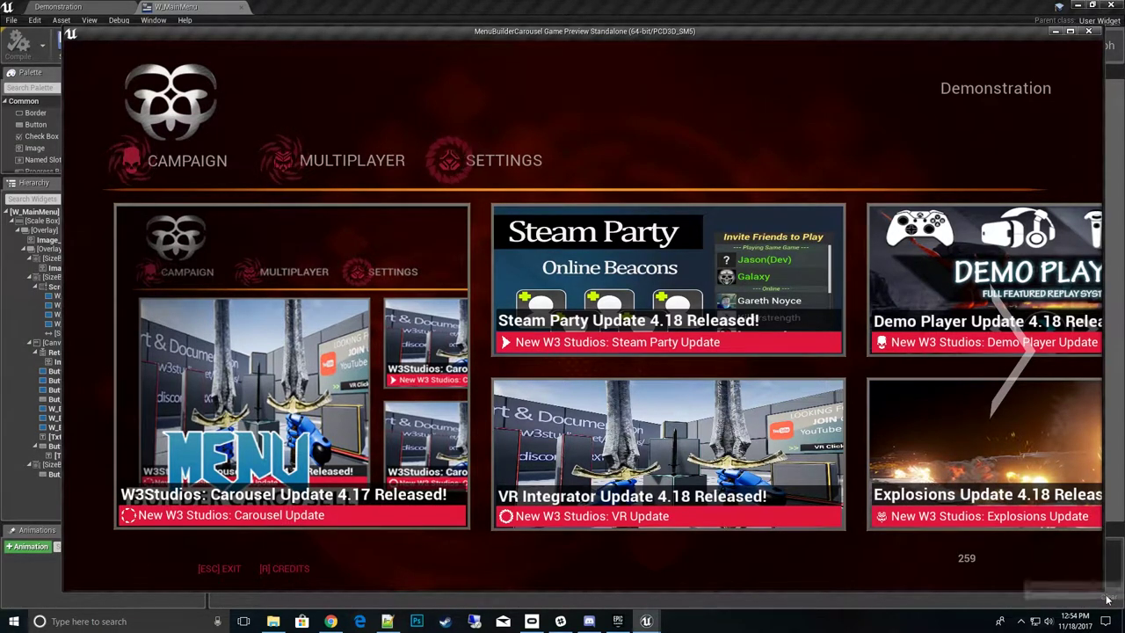
drag(1104, 590, 844, 450)
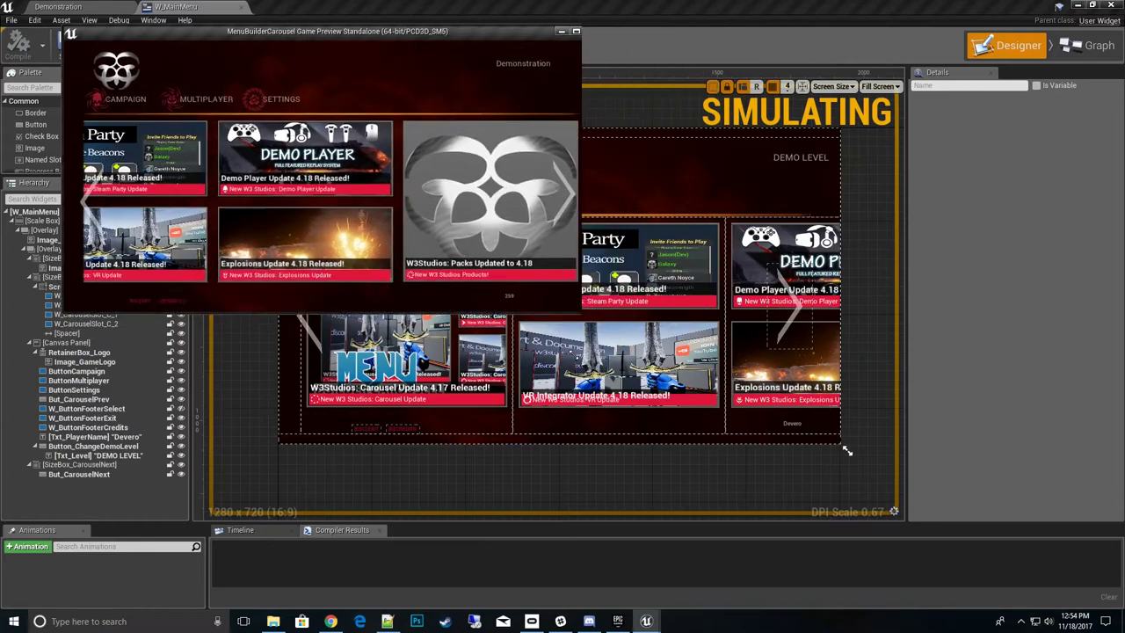
drag(786, 420, 790, 406)
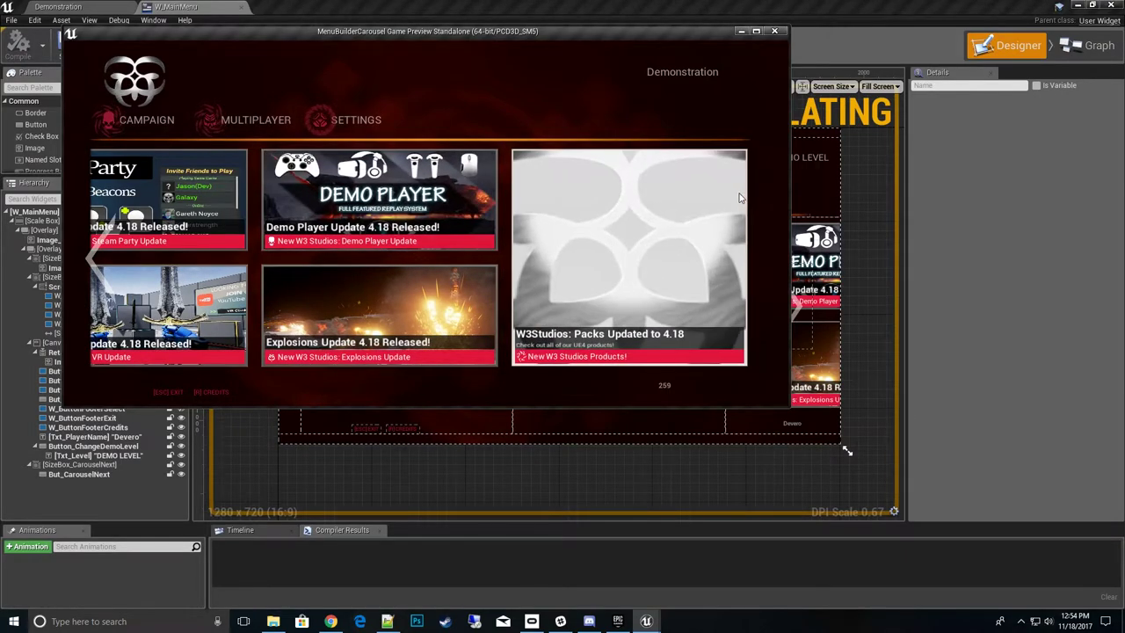
key(Escape)
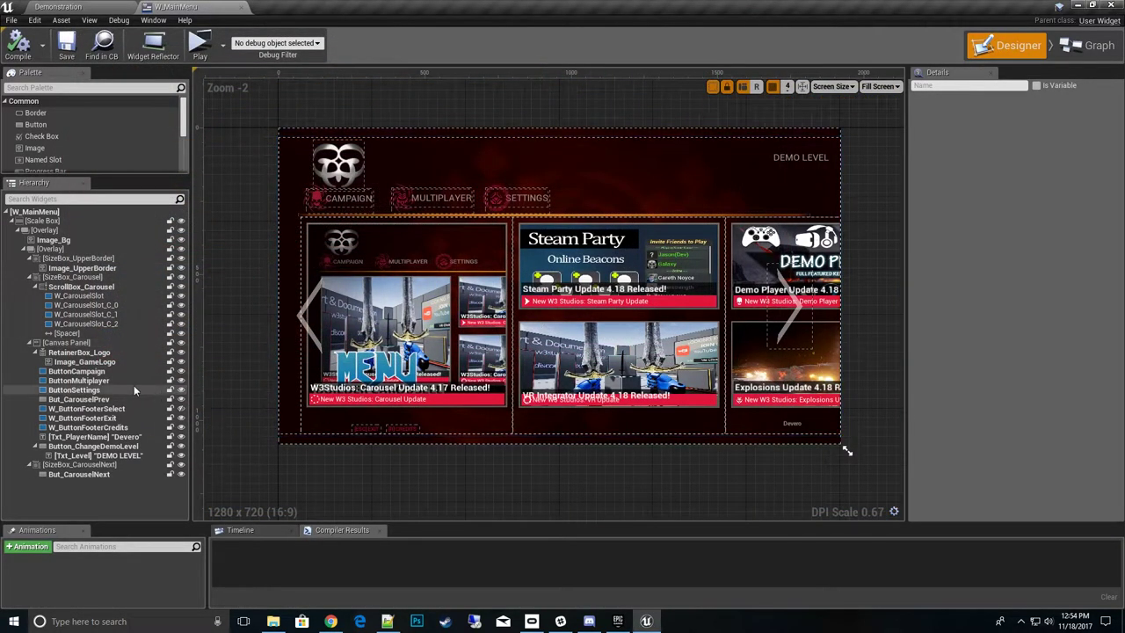
- Delete all four W_CarouselSlot widgets under ScrollBox_Carousel, leaving only the Spacer
click(81, 287)
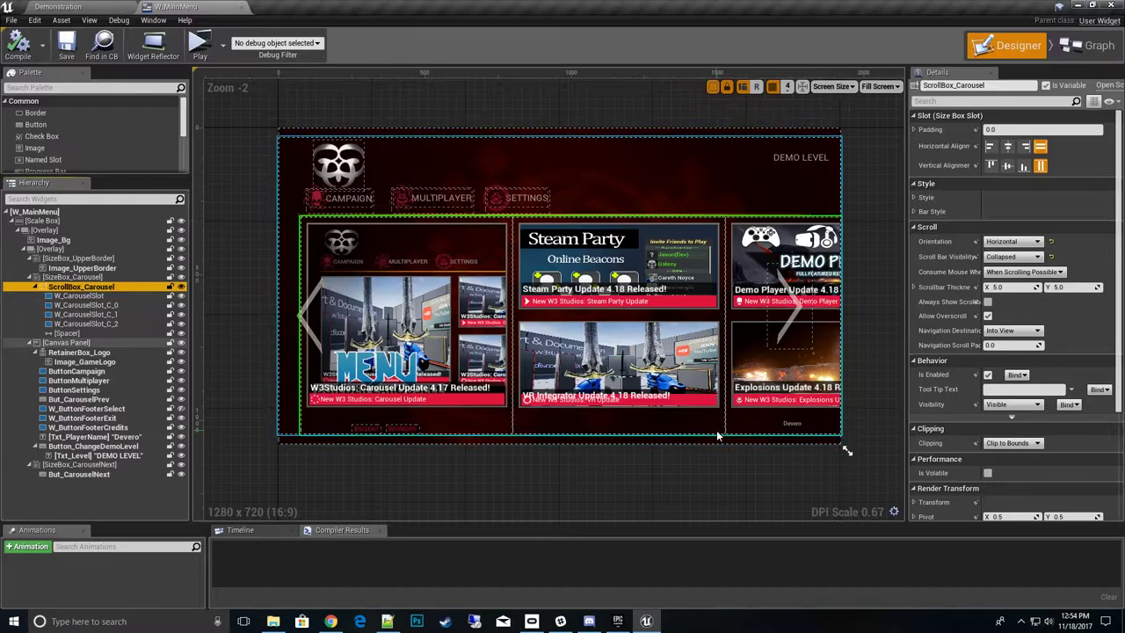
click(79, 297)
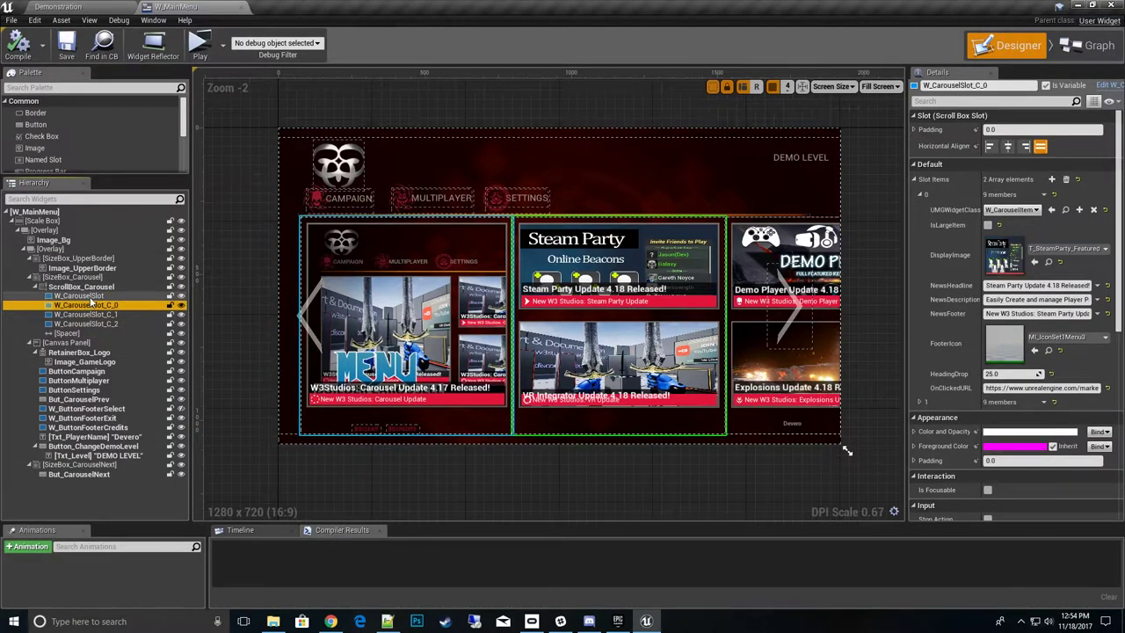
key(Delete)
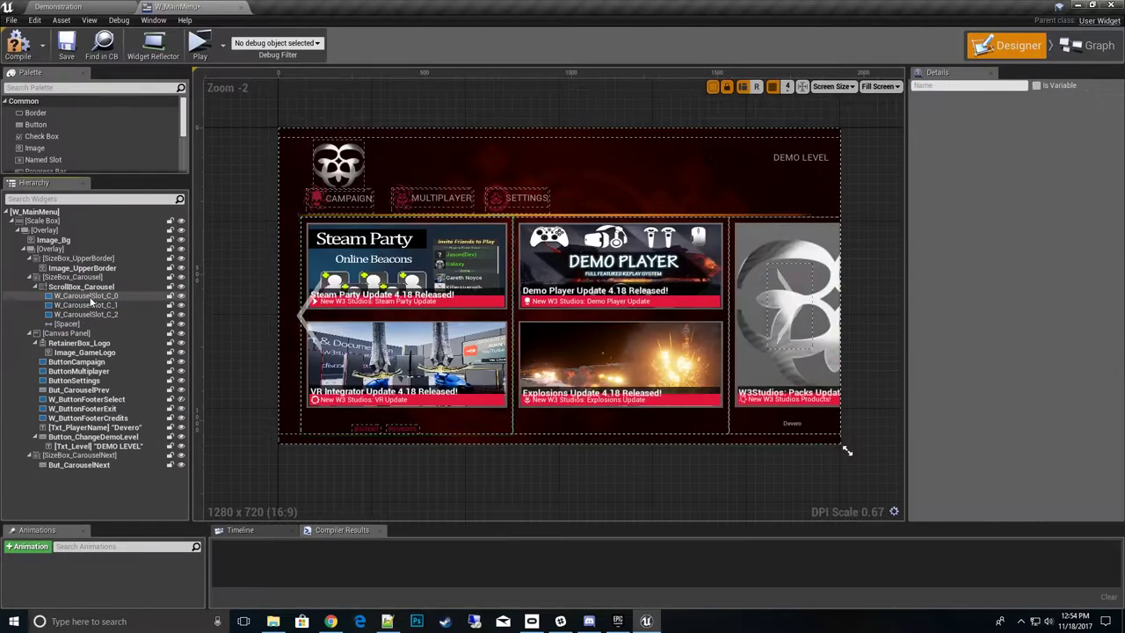
key(Delete)
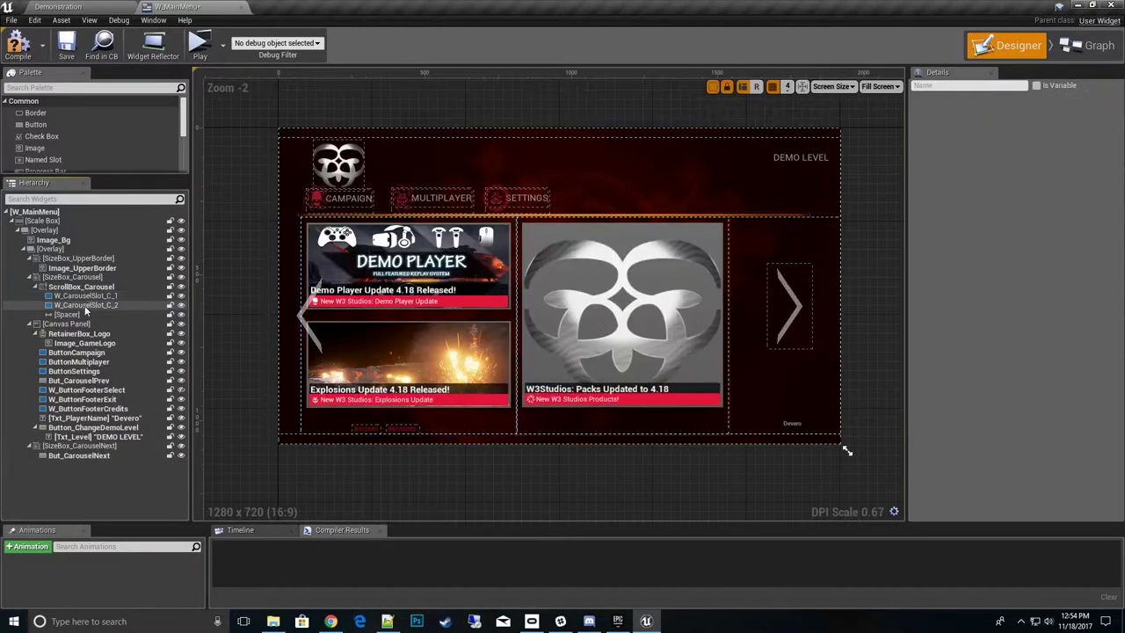
click(93, 296)
key(Delete)
click(95, 296)
key(Delete)
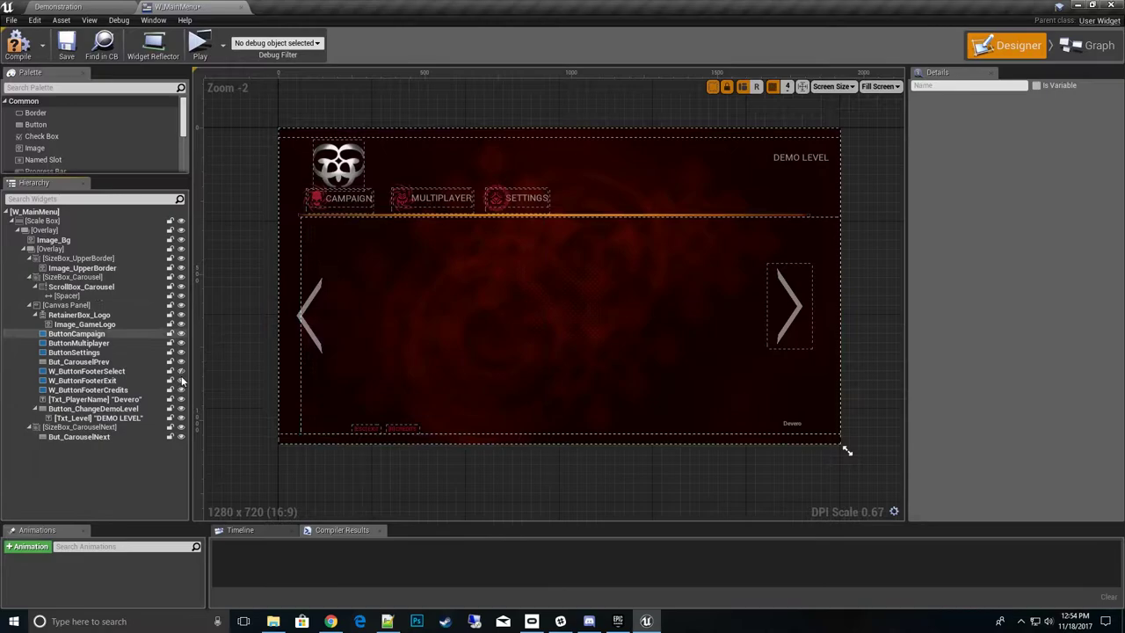
click(76, 296)
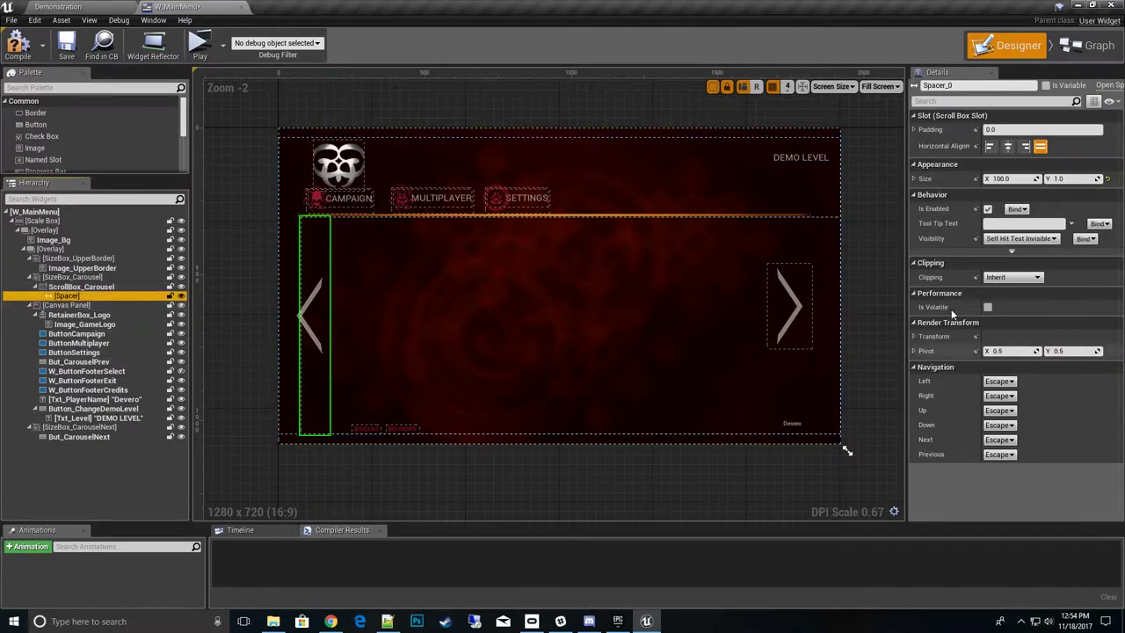
- Select ScrollBox_Carousel and scroll the Palette down to the User Created W Carousel Slot
click(81, 288)
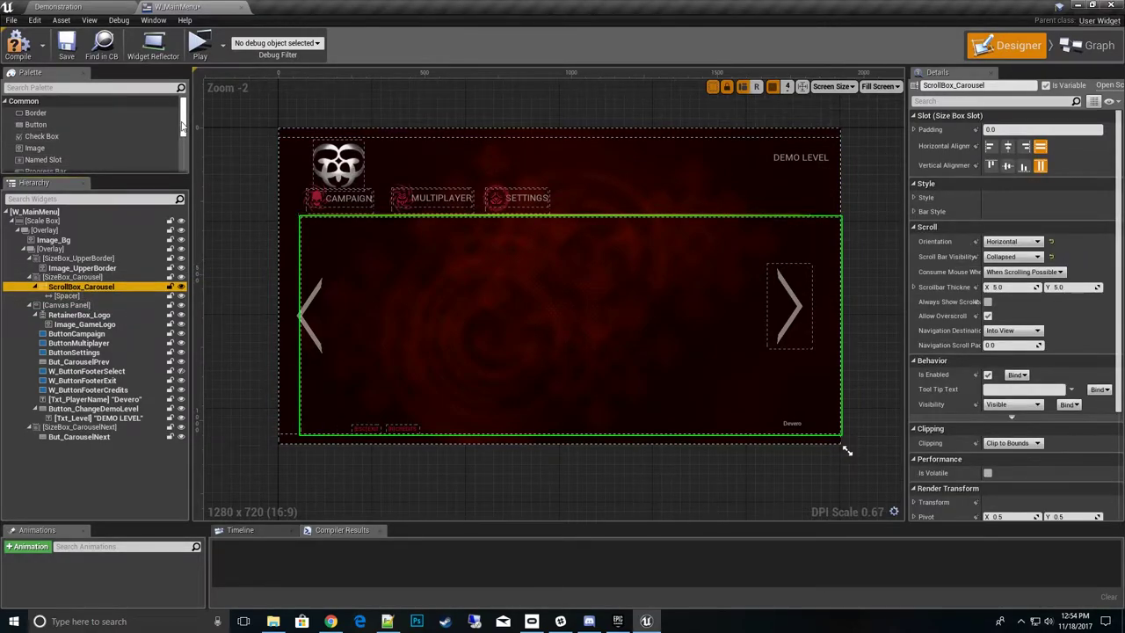
drag(183, 118, 186, 168)
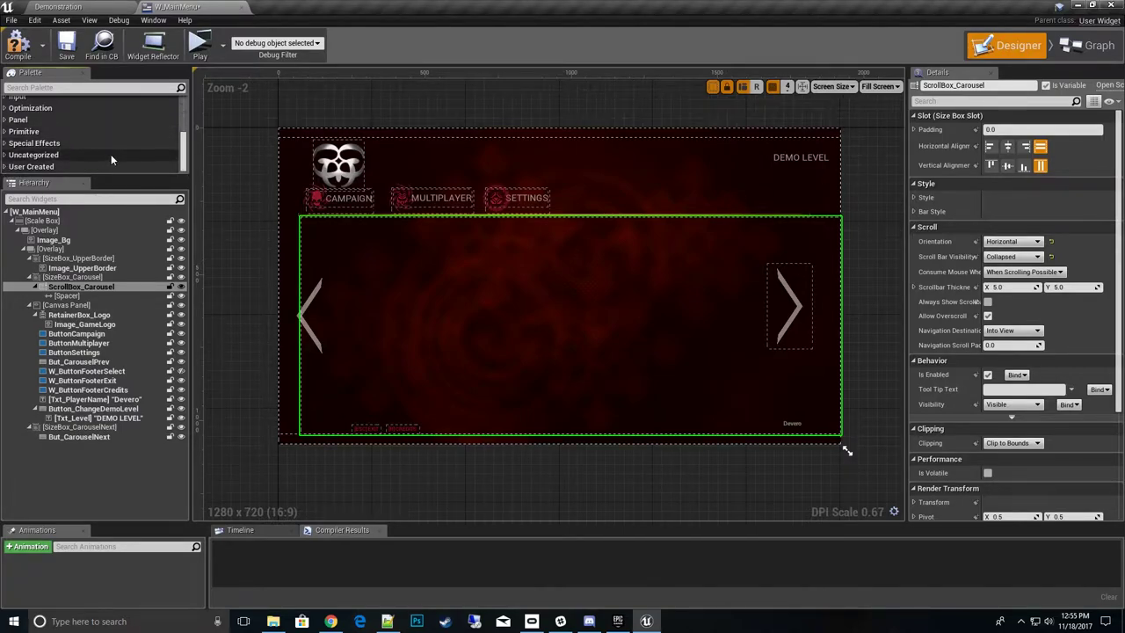
scroll(127, 158, down, 3)
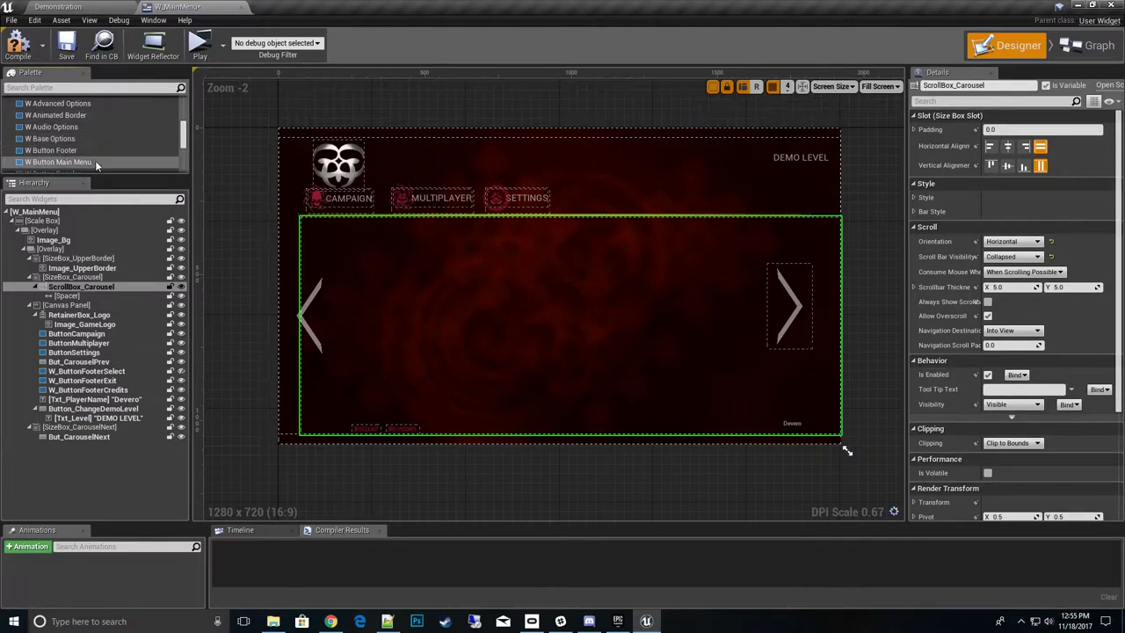
scroll(101, 136, down, 1)
scroll(102, 136, down, 5)
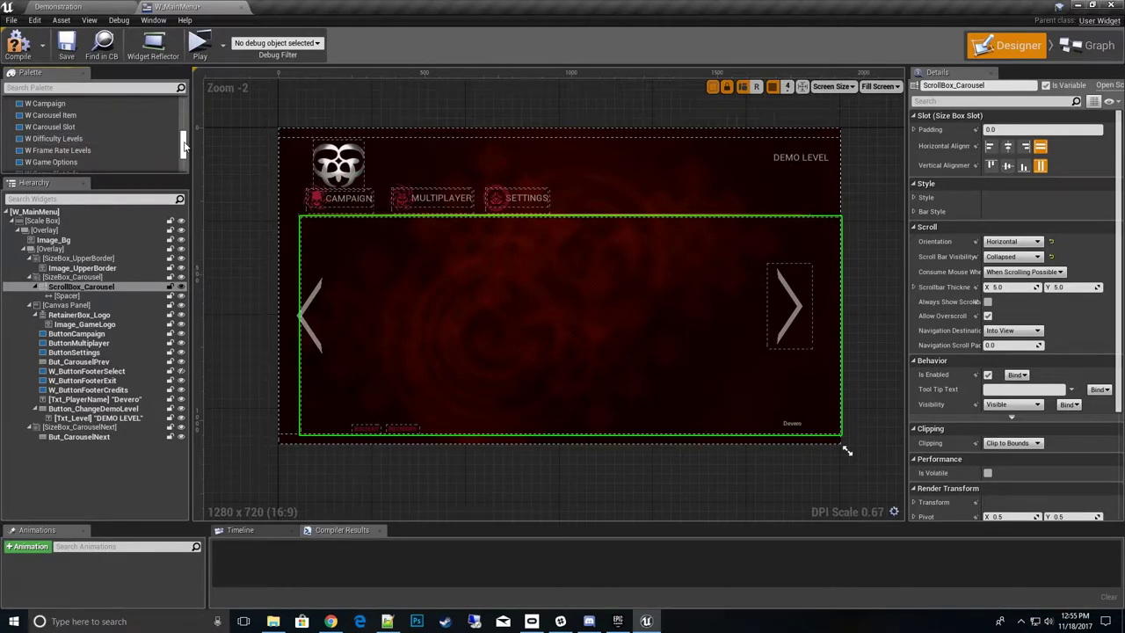
click(65, 131)
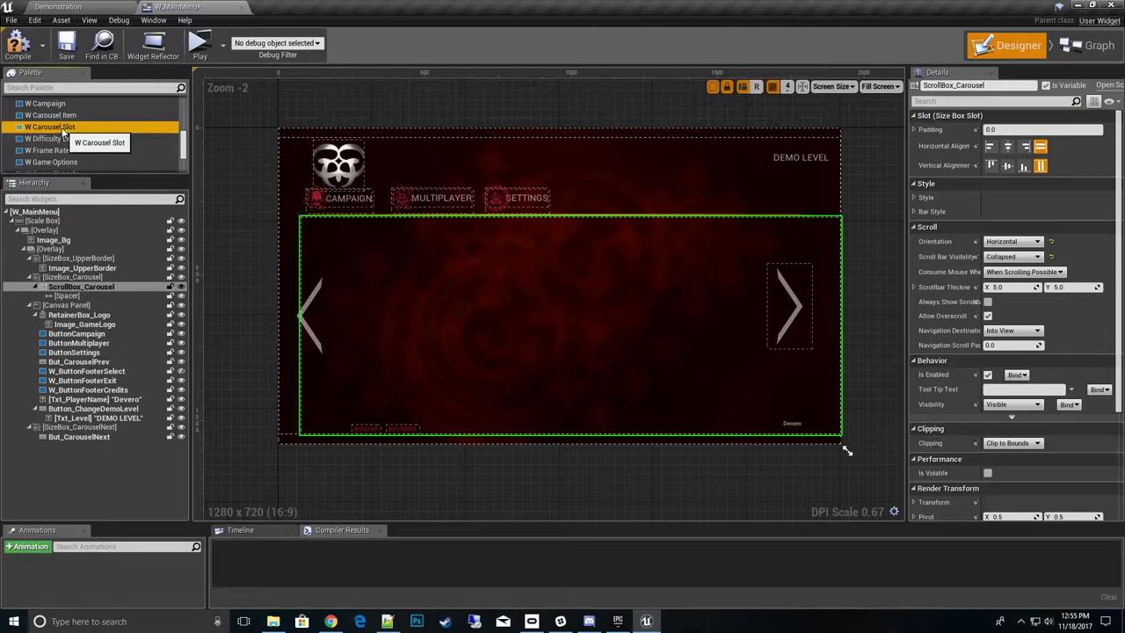
drag(97, 186, 87, 298)
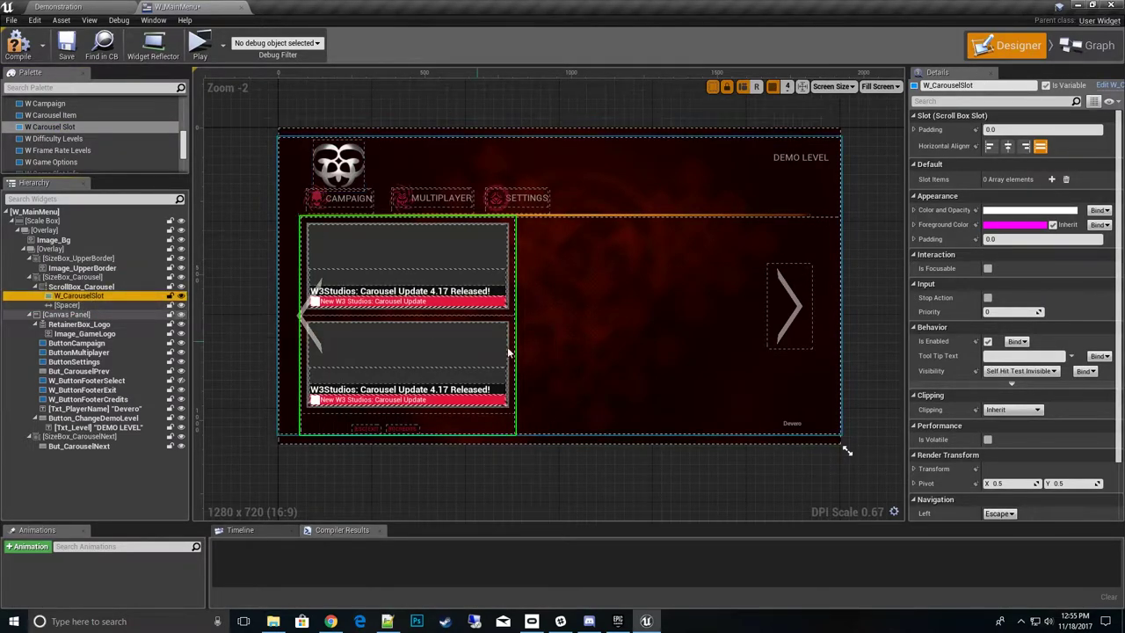
scroll(510, 350, up, 3)
scroll(420, 371, down, 1)
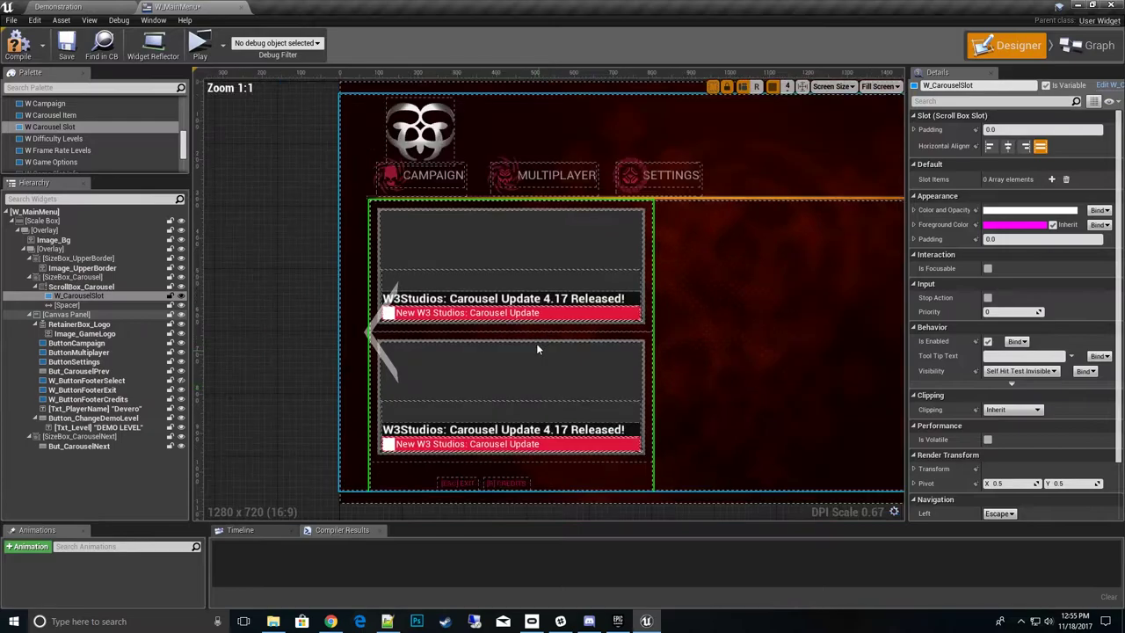
click(132, 298)
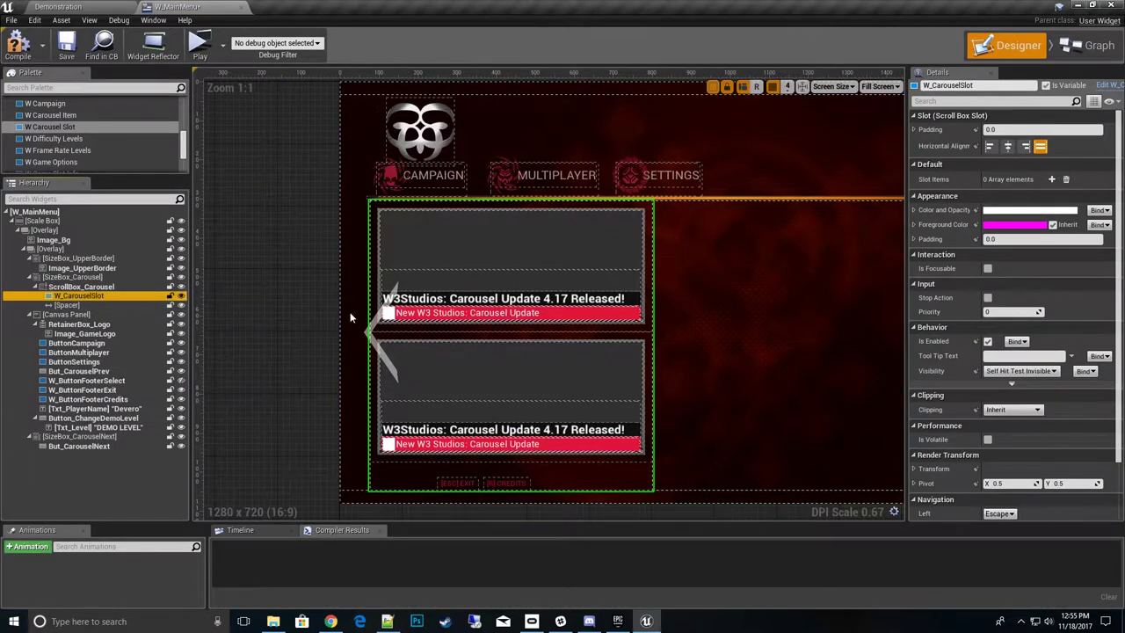
click(915, 165)
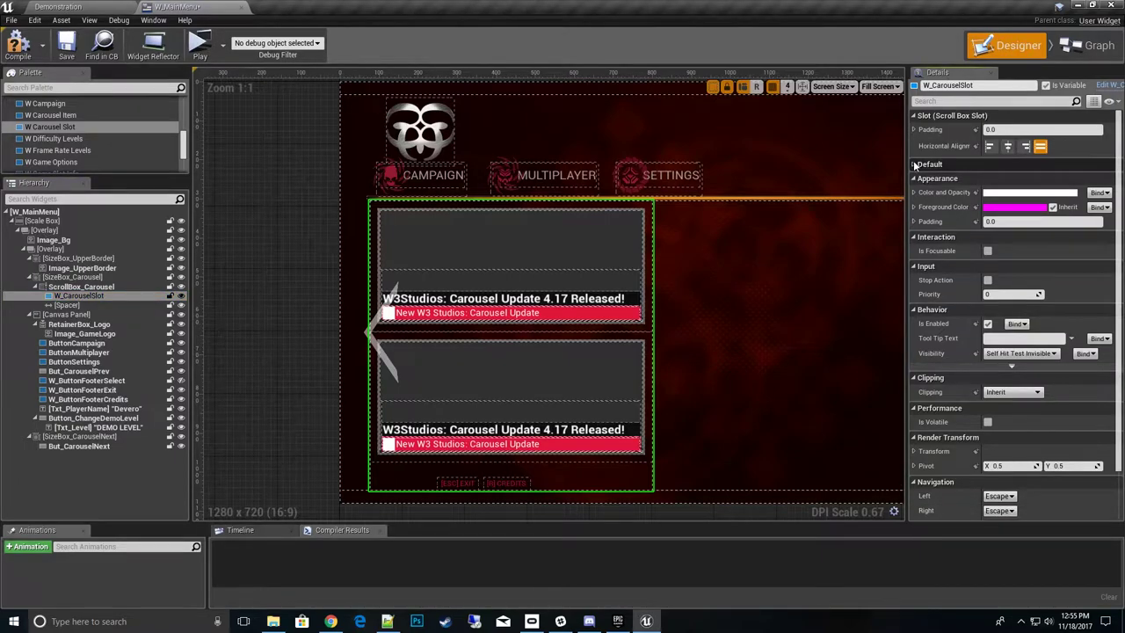
click(915, 165)
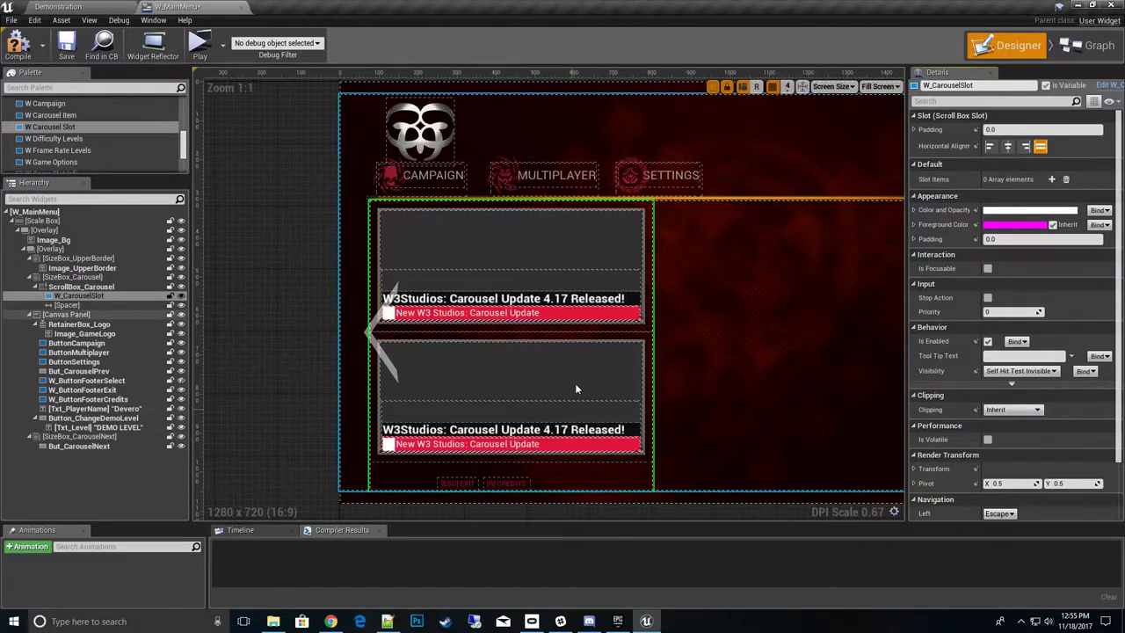
- Add one Slot Items entry with widget class W_CarouselItem, leaving IsLargeItem off
click(1052, 180)
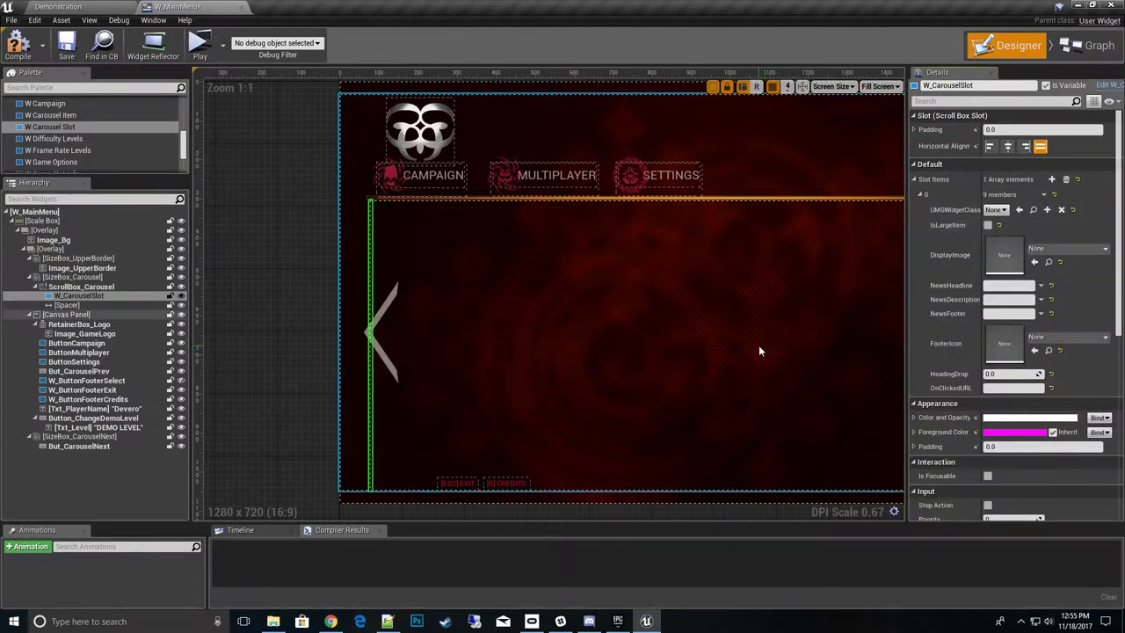
scroll(600, 359, down, 2)
scroll(600, 364, up, 2)
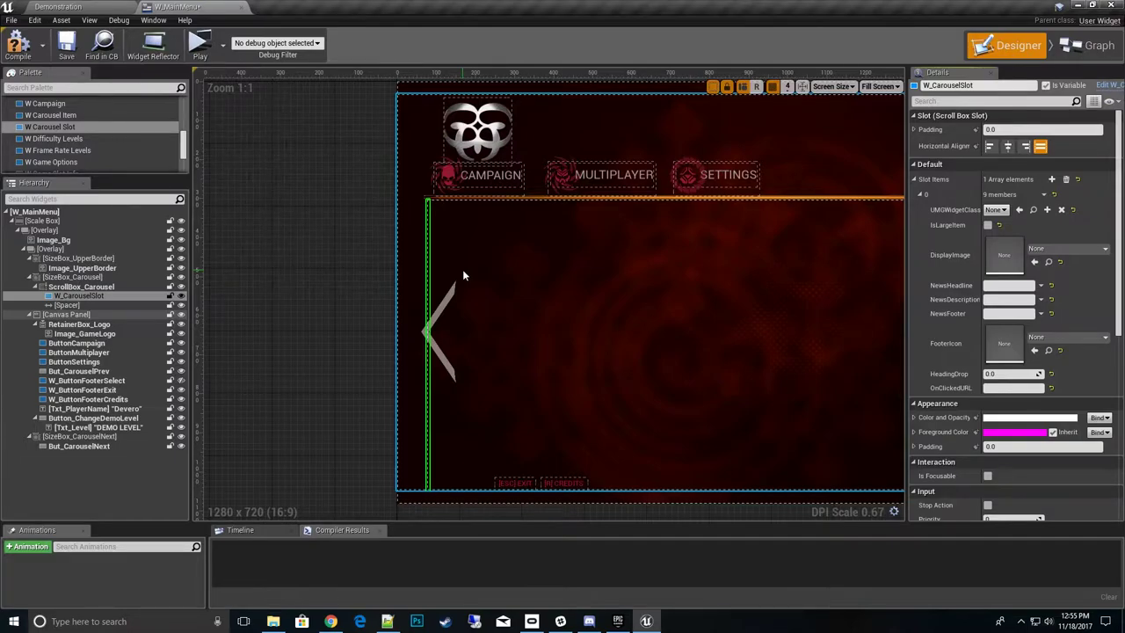
click(1001, 211)
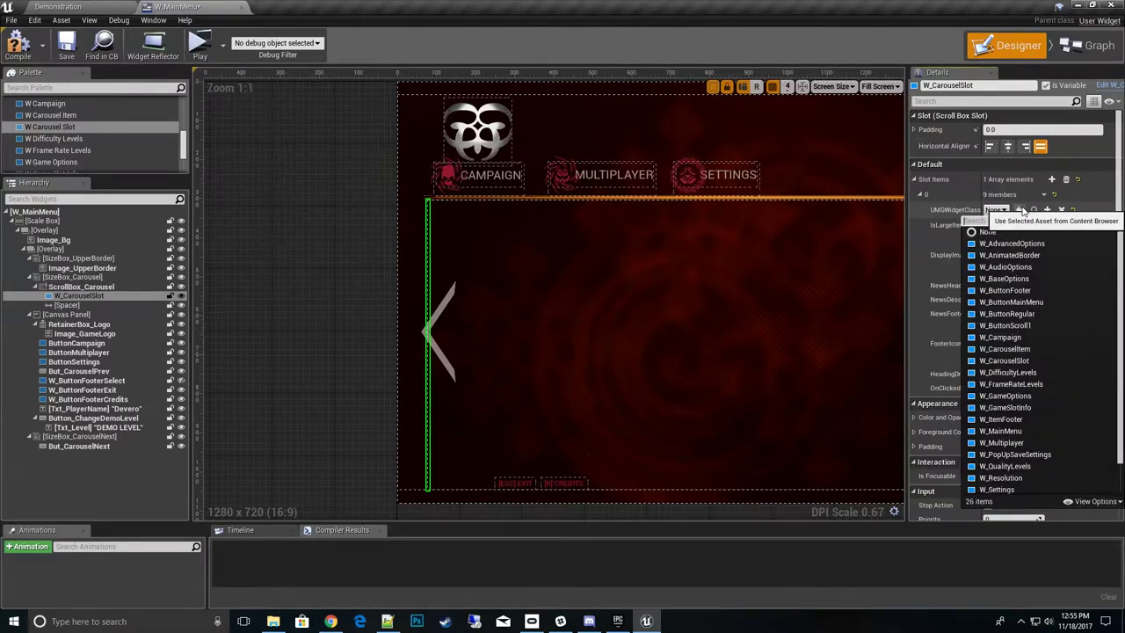
text(item)
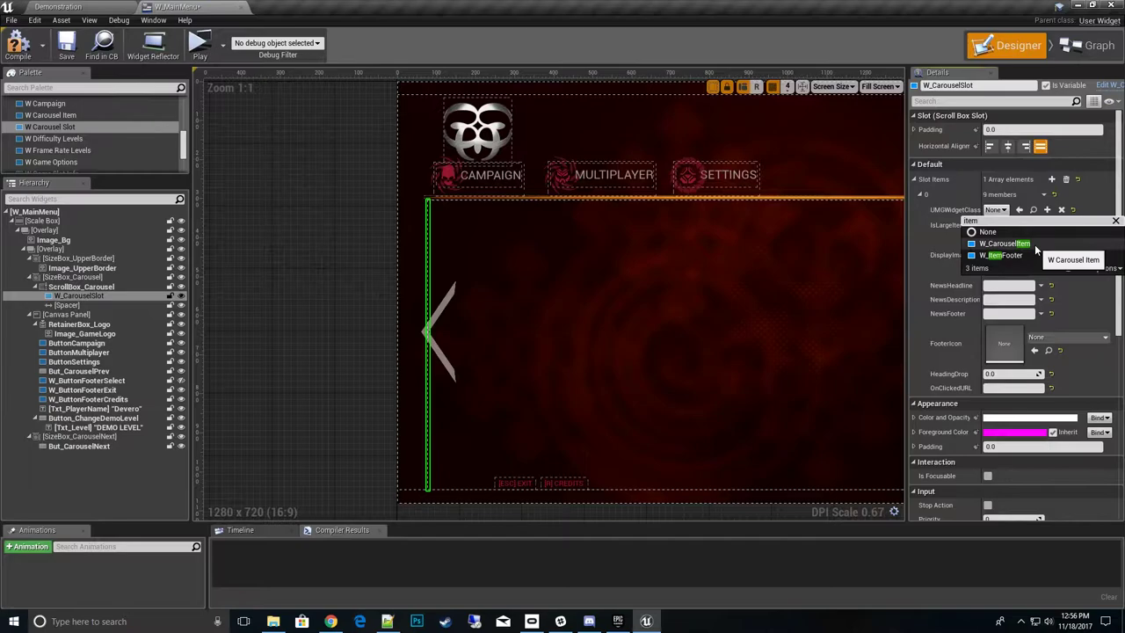
click(1020, 243)
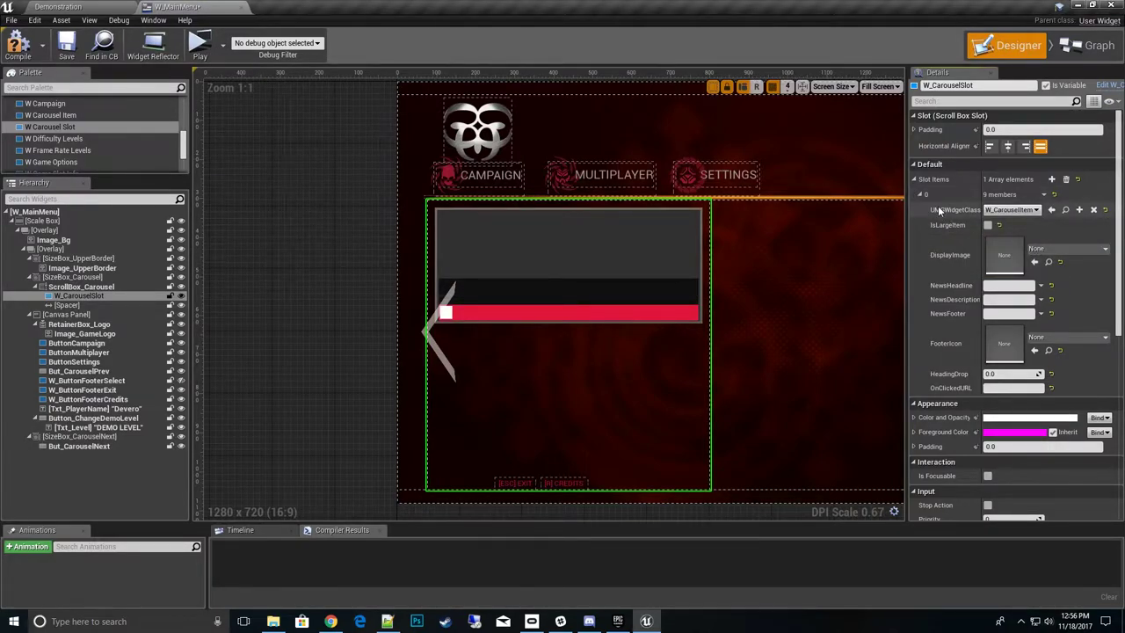
click(989, 225)
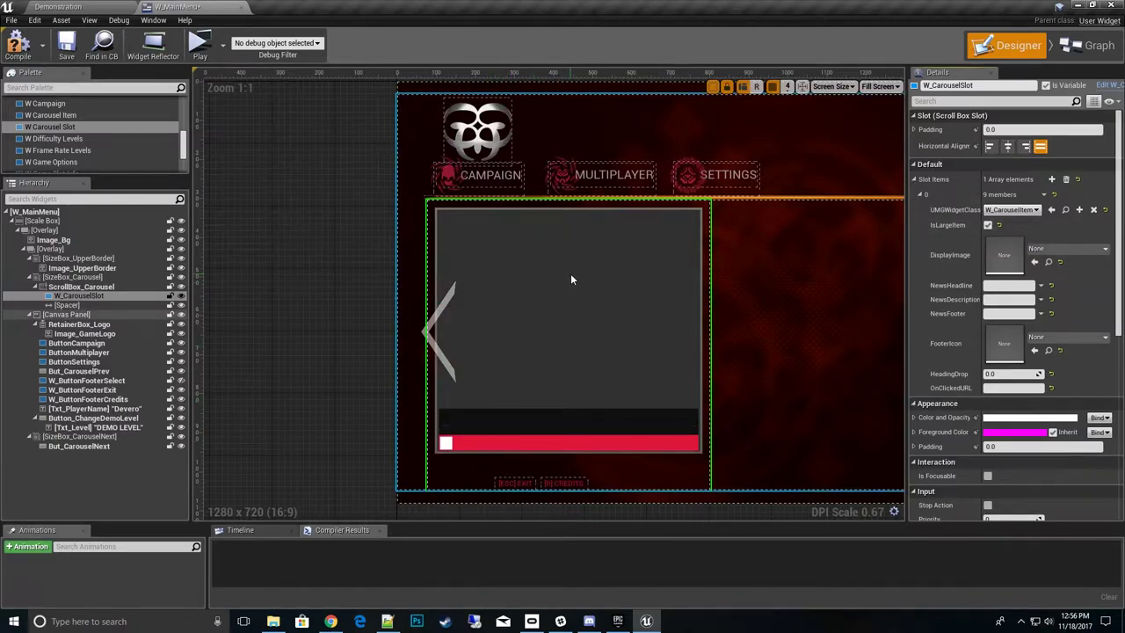
click(989, 226)
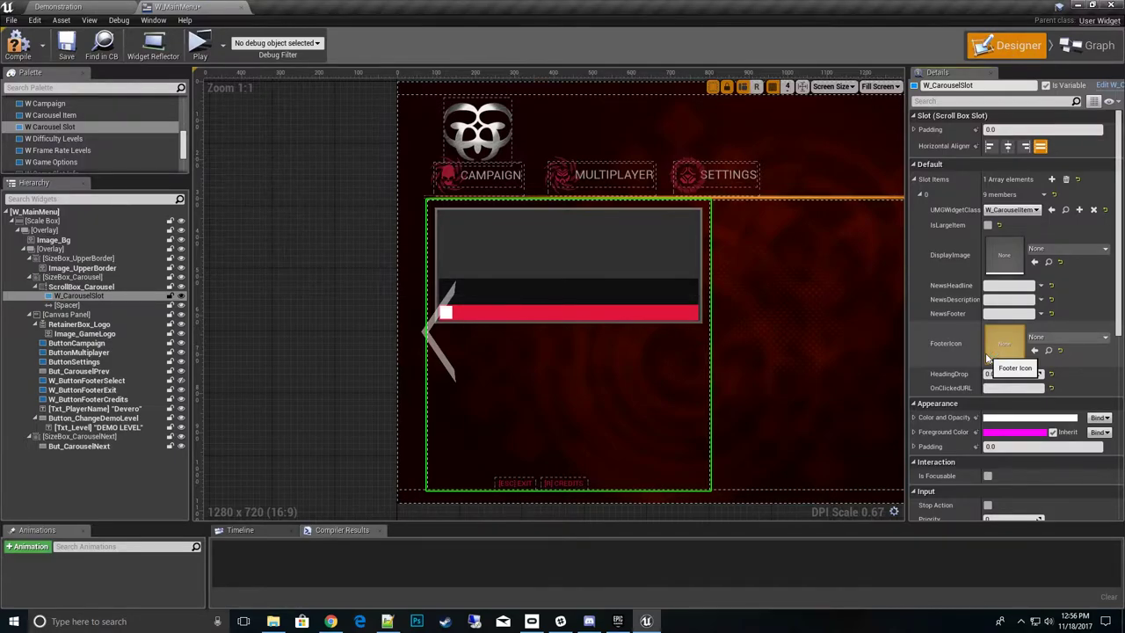
- Set the item's DisplayImage to T_NewsPicSample, found by searching 'T_'
click(1079, 254)
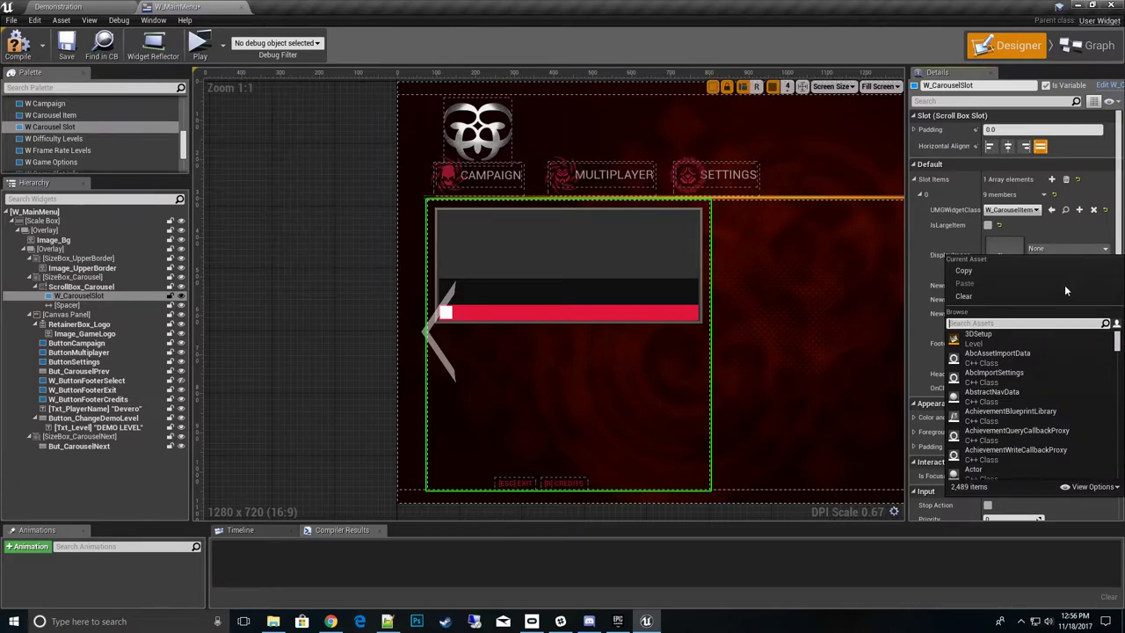
text(m_)
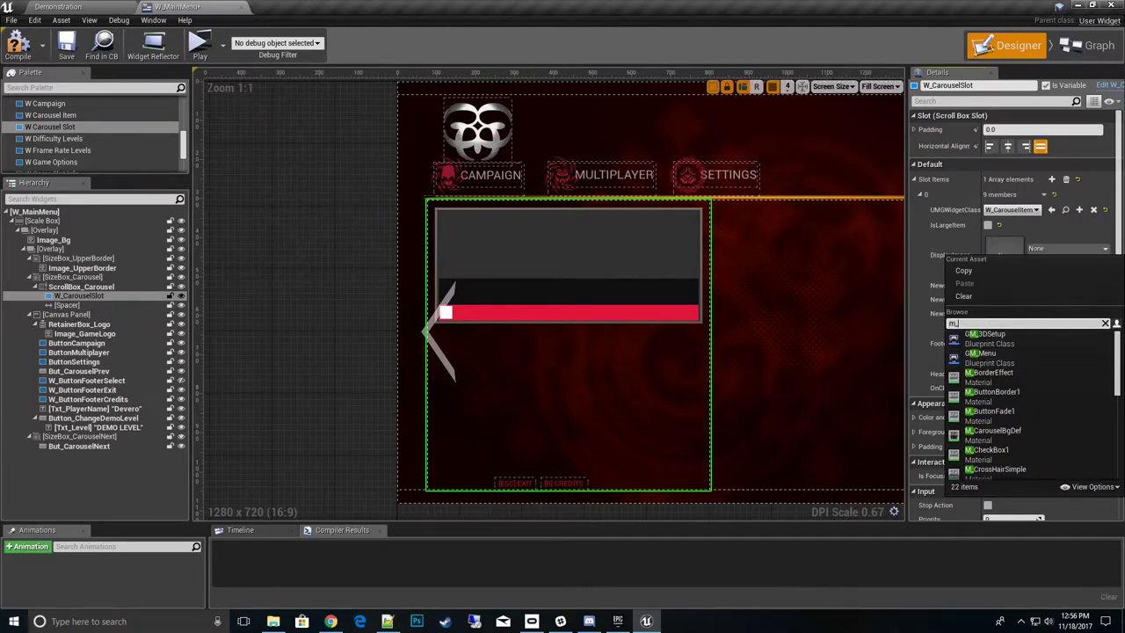
drag(1117, 374, 1113, 448)
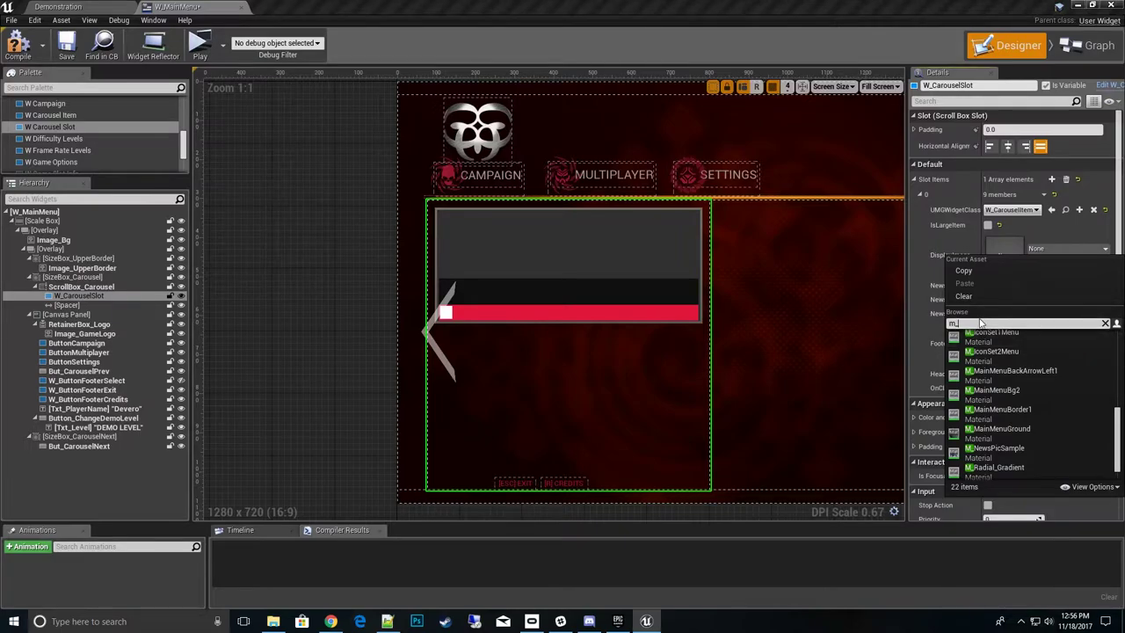
key(BackSpace)
key(BackSpace)
text(T)
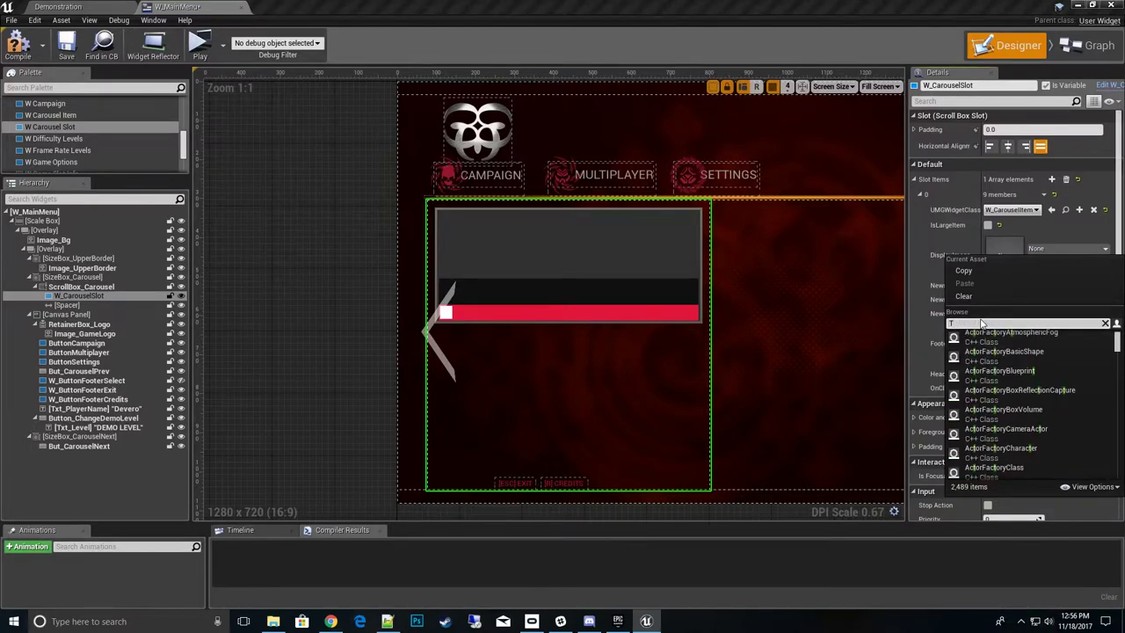
text(_)
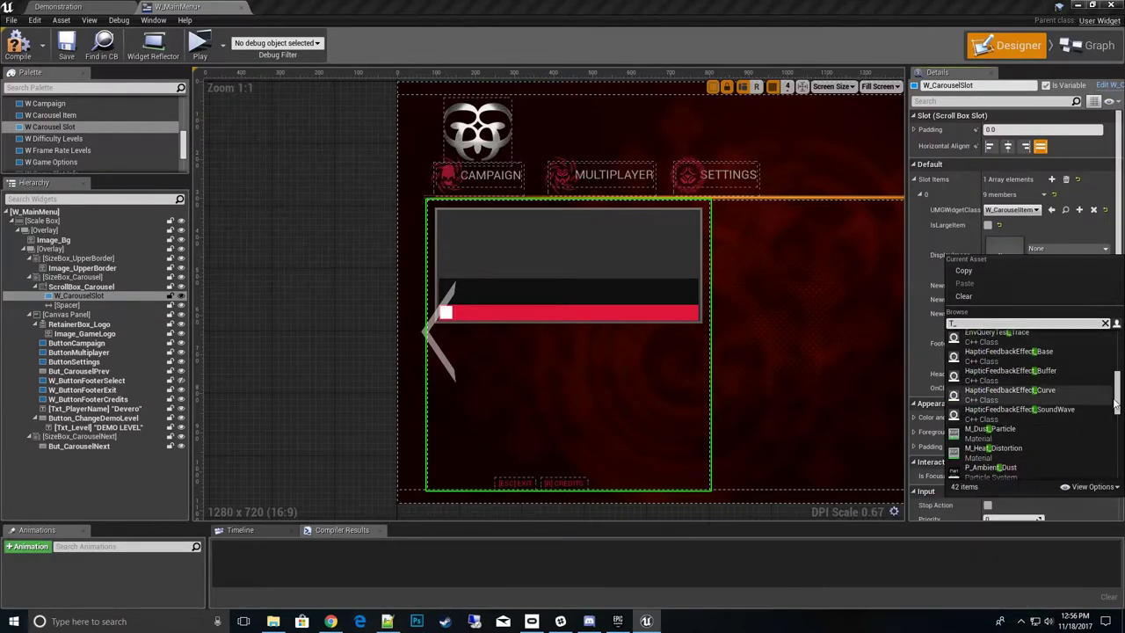
drag(1120, 403, 1120, 460)
click(1033, 430)
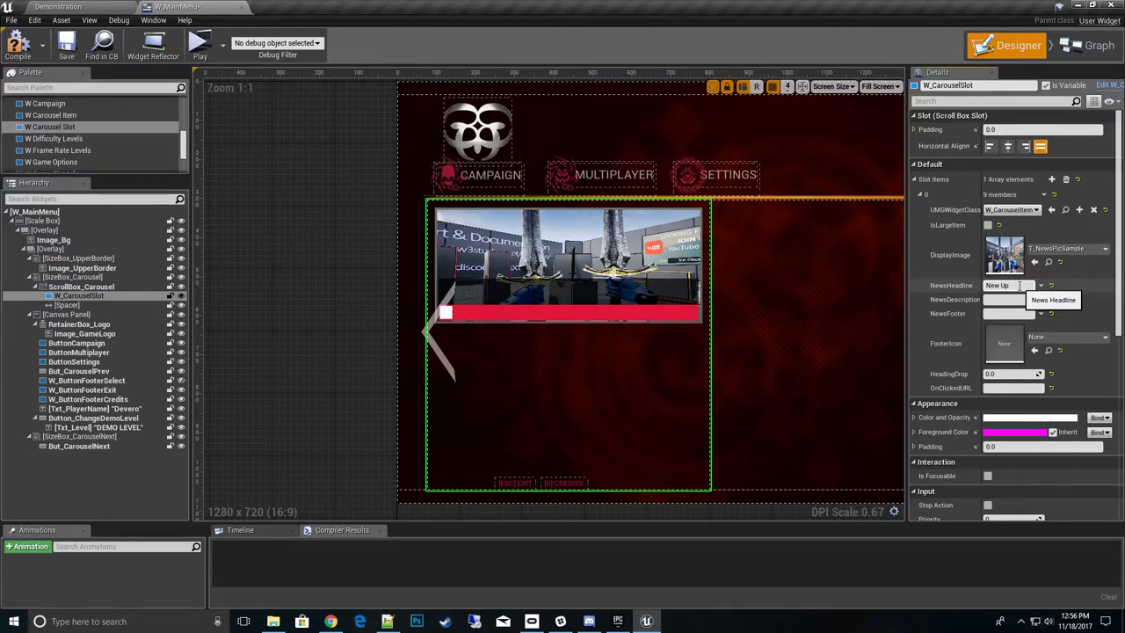
- Enter headline 'New Update Released!' and description 'New Multiplayer Class Released. New maps and more'
text(eleased!)
key(Return)
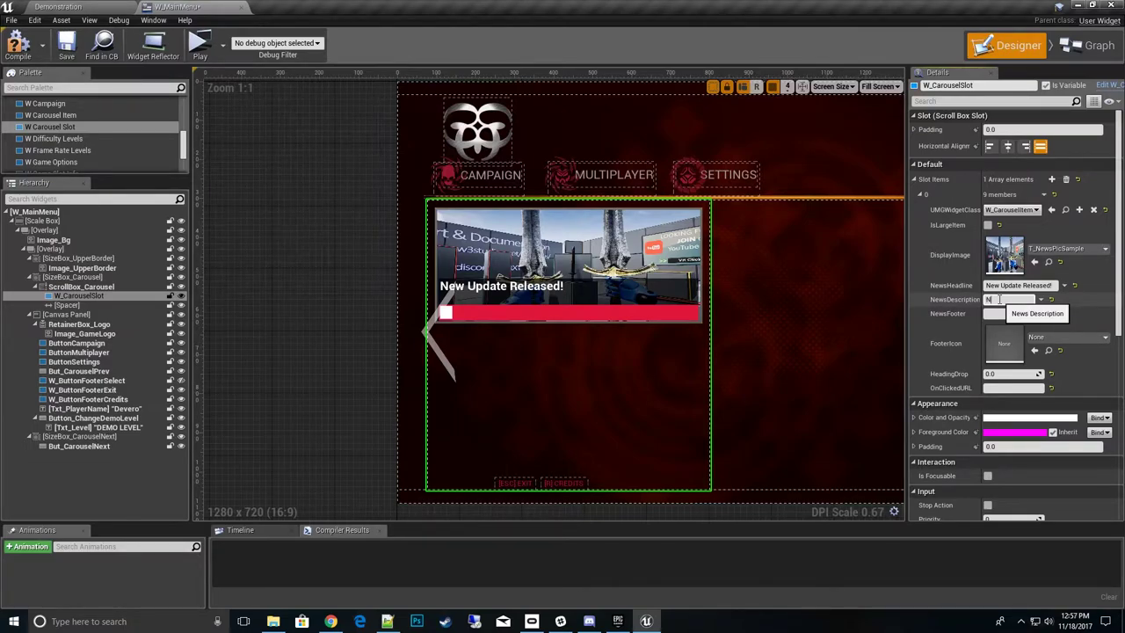
text(layer Class Released. New)
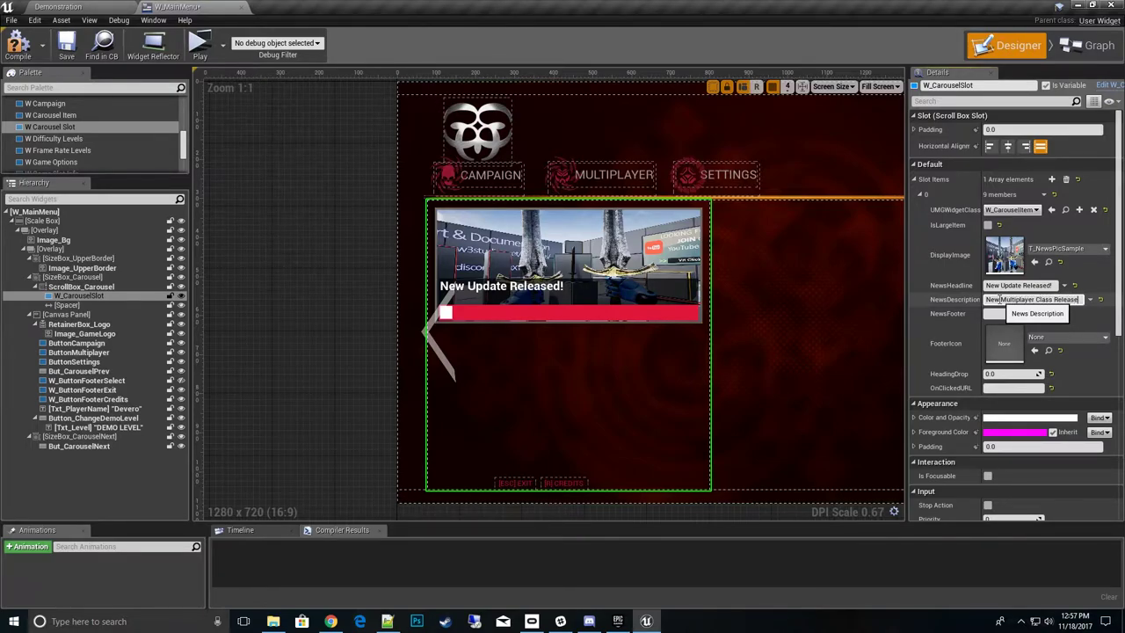
text( maps and more)
key(Return)
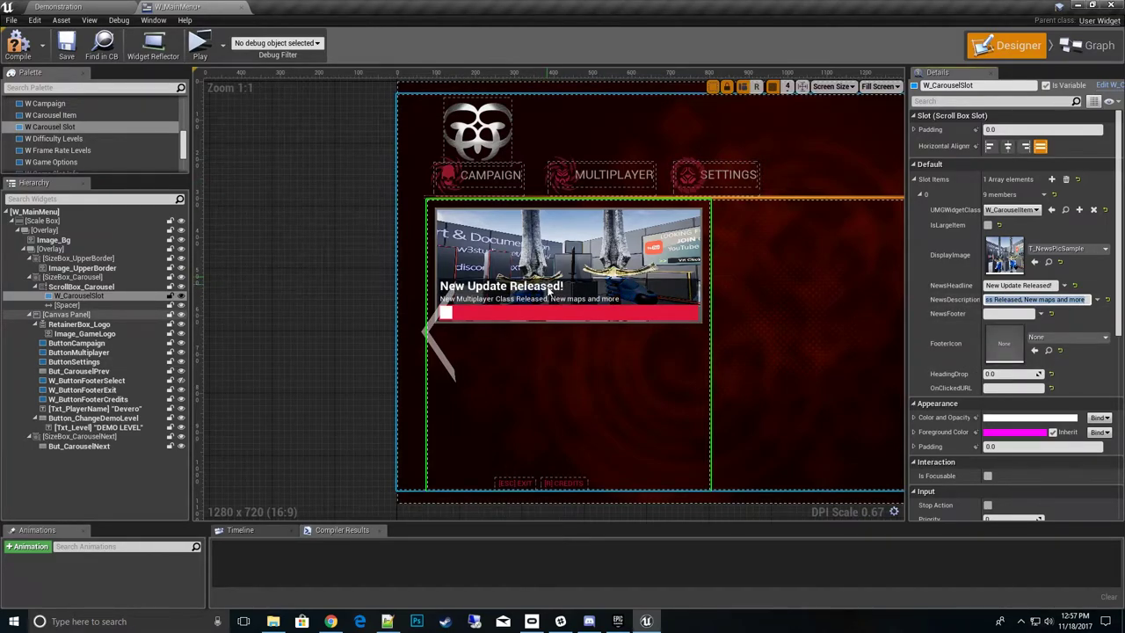
- Reselect W_CarouselSlot and set its HeadingDrop to 25, briefly comparing against 0
scroll(550, 291, up, 2)
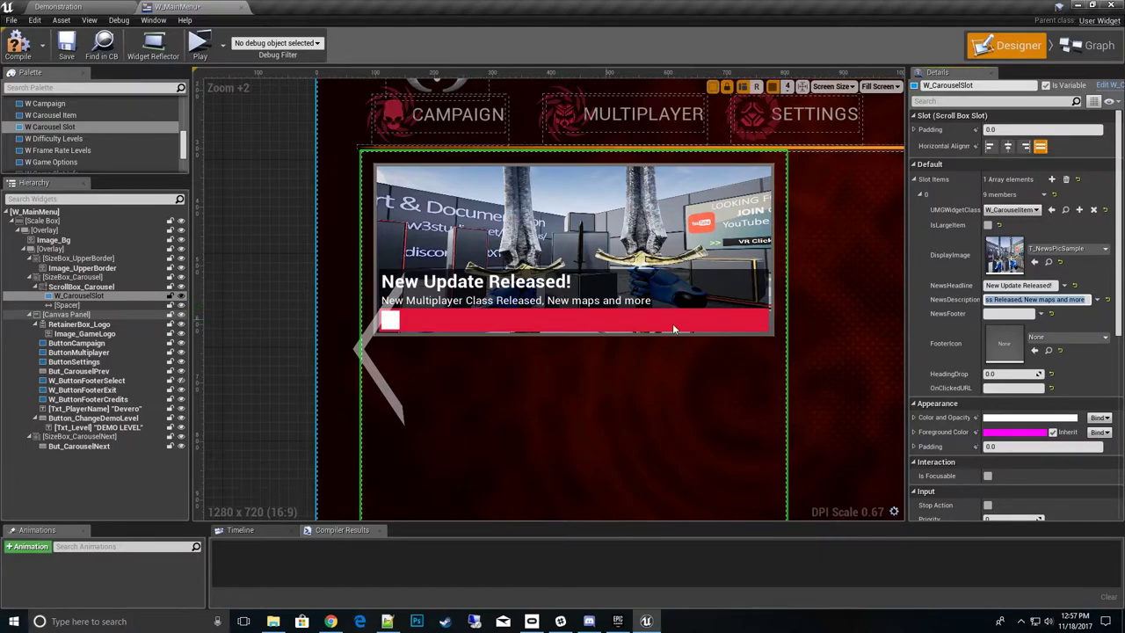
click(892, 311)
scroll(853, 371, down, 1)
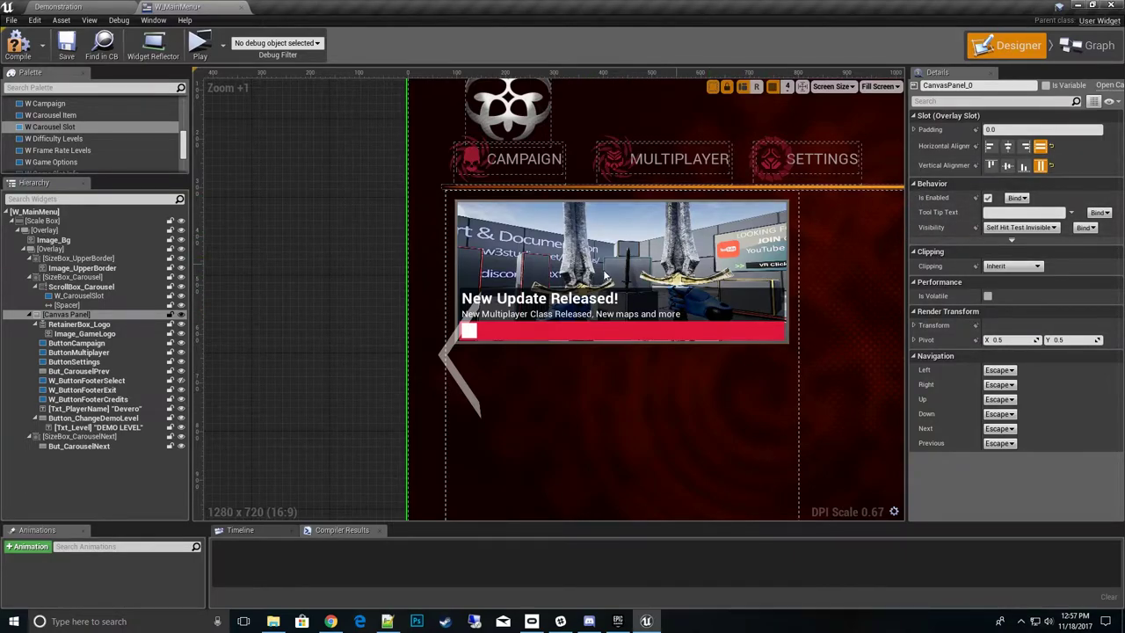
click(93, 296)
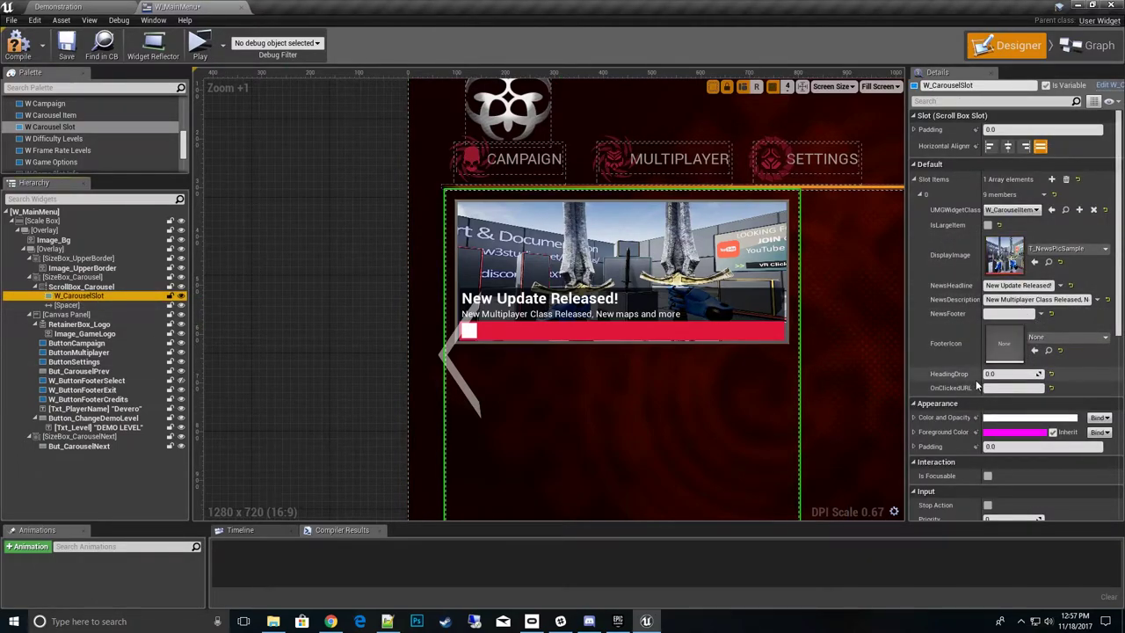
click(998, 374)
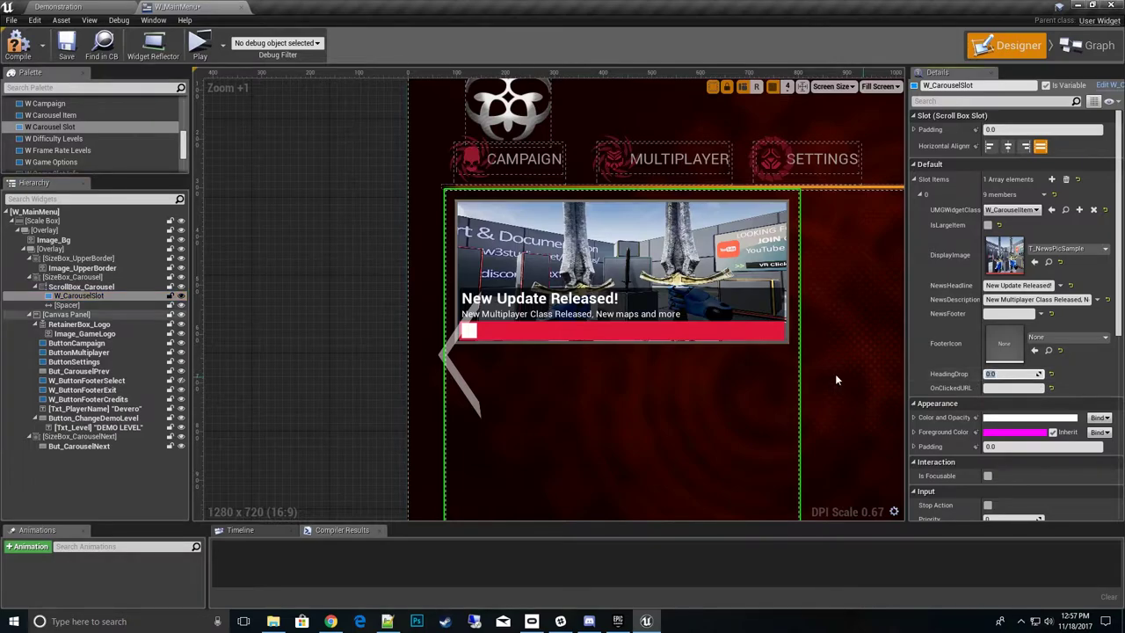
click(998, 388)
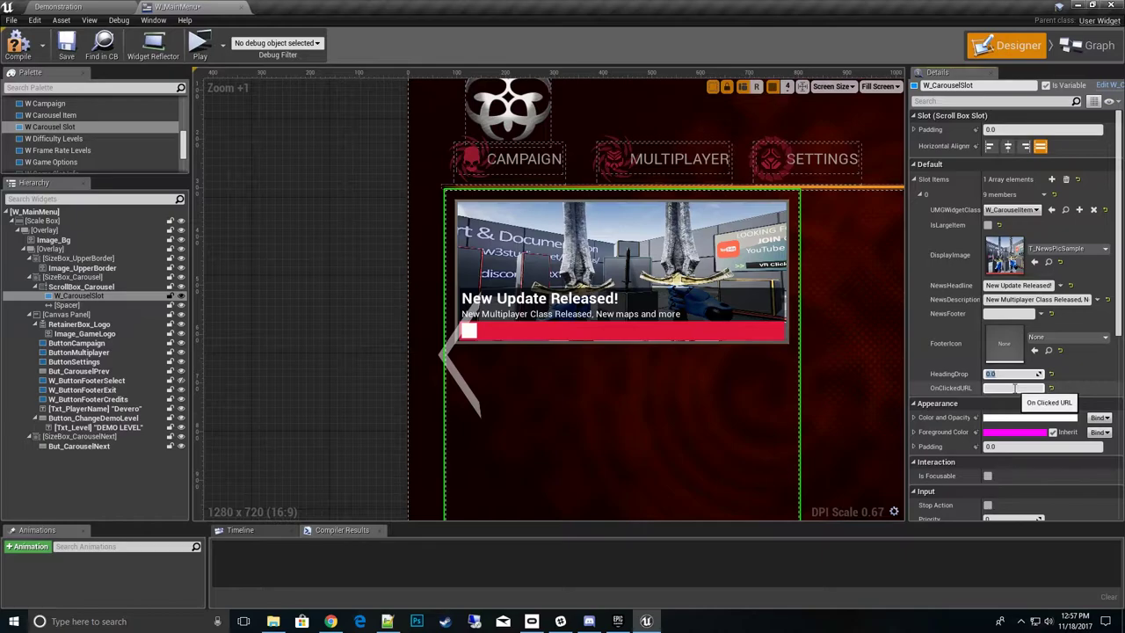
text(25)
key(Return)
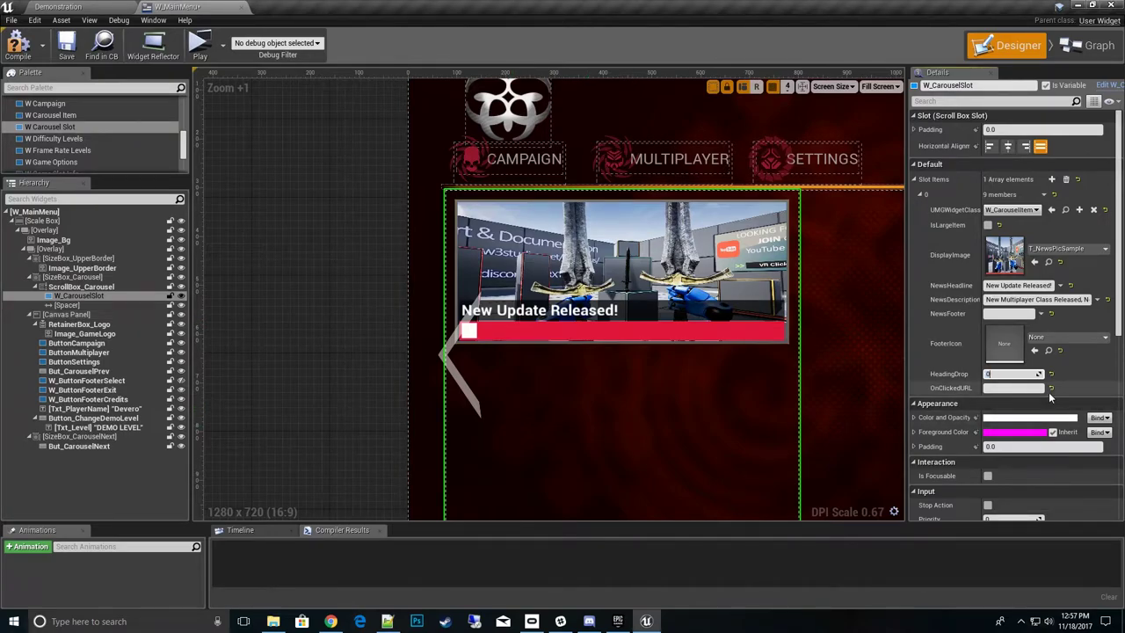
key(Return)
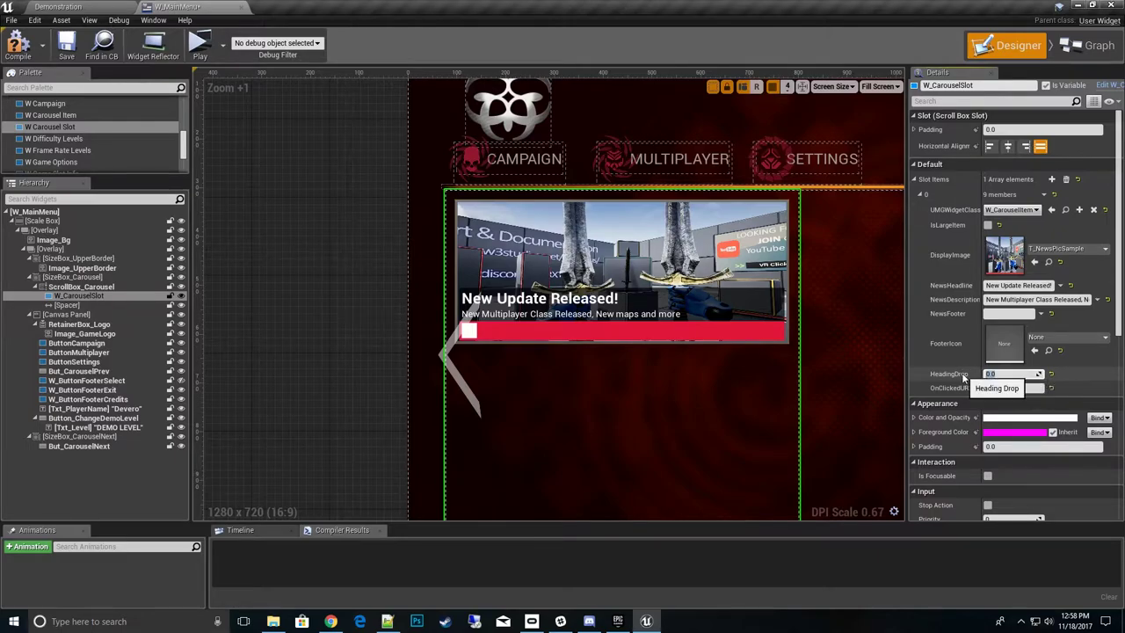
key(Return)
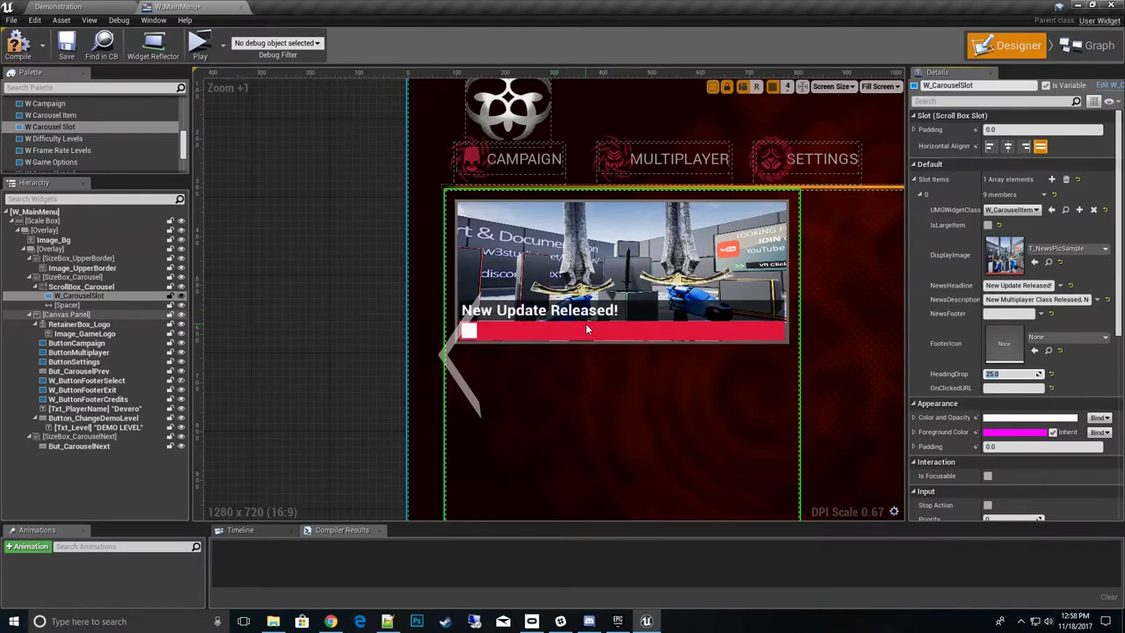
- Set the NewsFooter text to 'Click To Find Out More...!'
click(1009, 314)
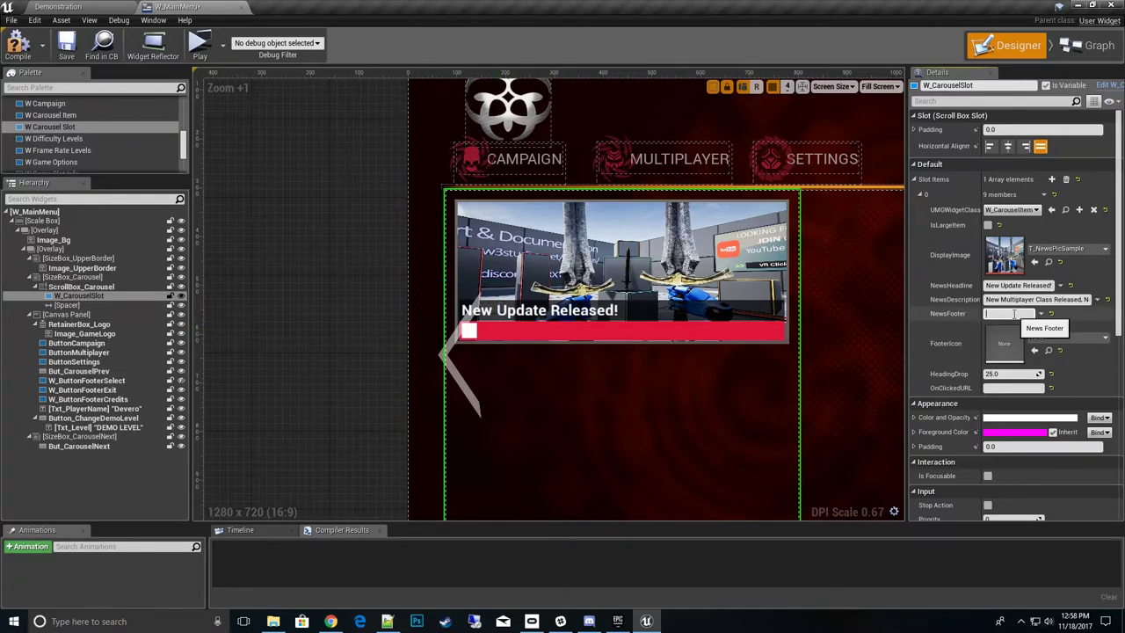
text(Donw)
key(BackSpace)
key(BackSpace)
key(BackSpace)
key(BackSpace)
text(Click To Find Out More...!)
key(Return)
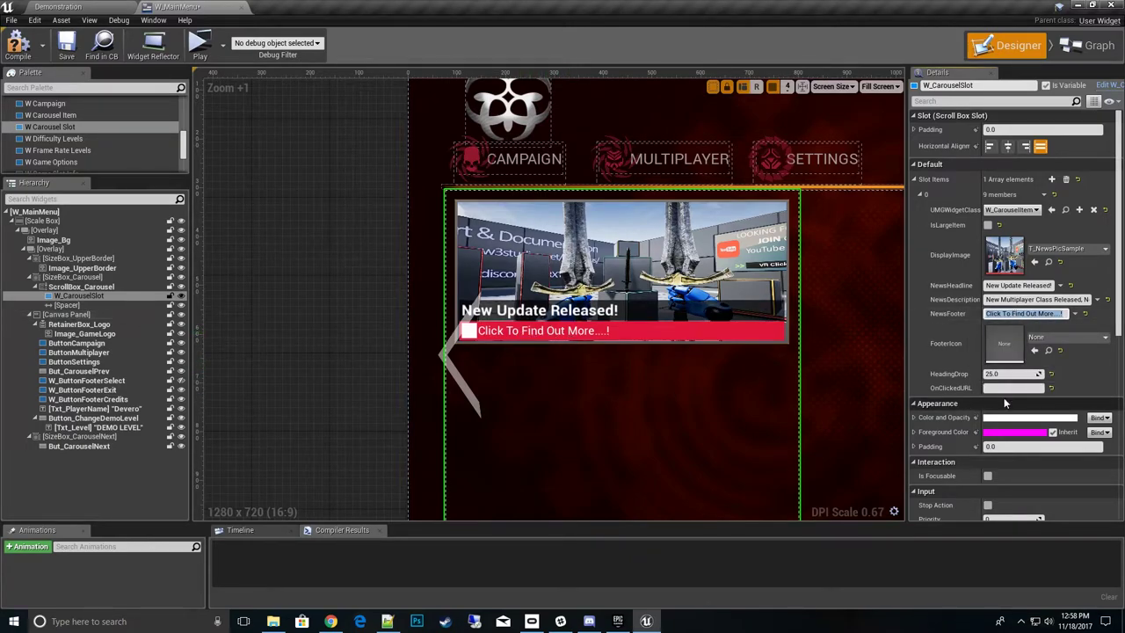
- Set the FooterIcon to MI_IconSet1Menu0, found by searching 'mi_'
click(1067, 339)
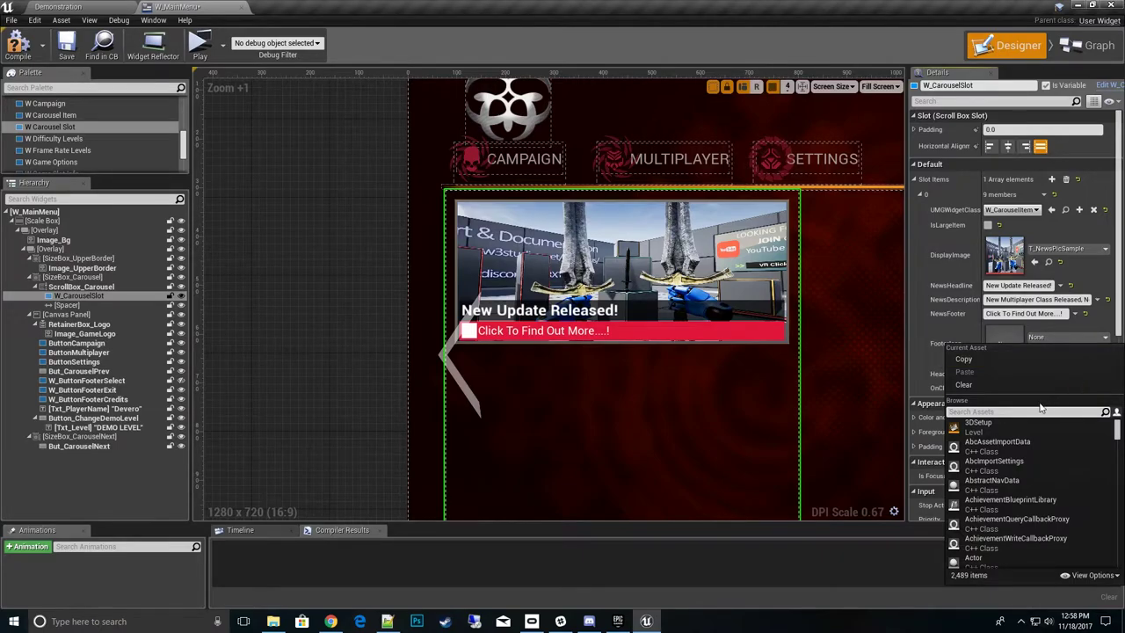
text(mi)
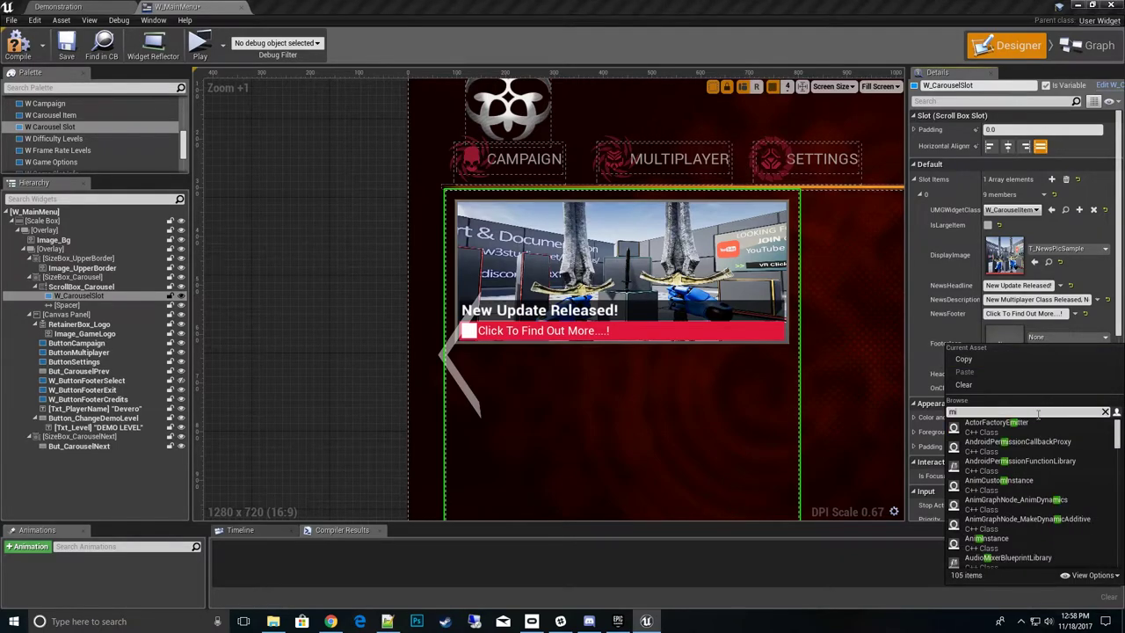
text(_)
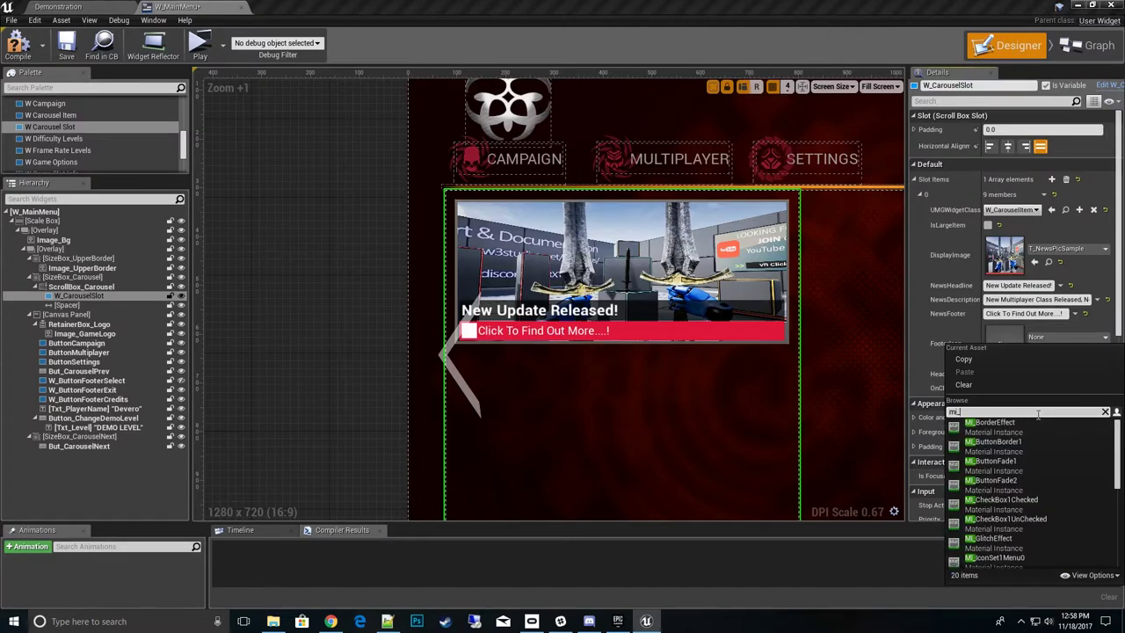
drag(1118, 481, 1118, 498)
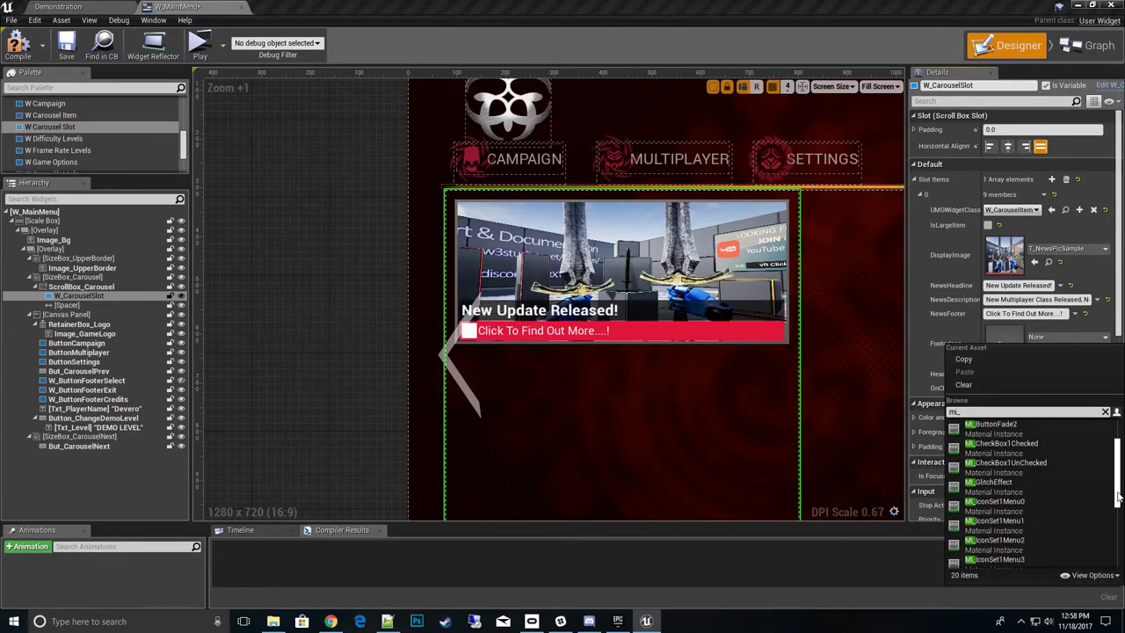
click(1021, 505)
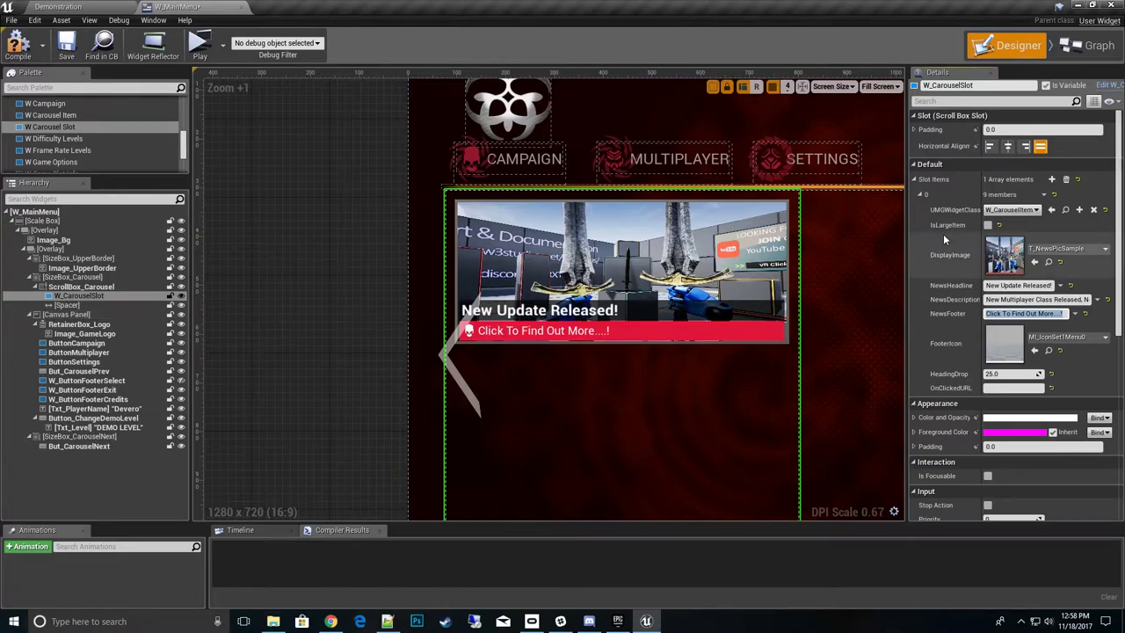
- Copy the W3 Studios marketplace profile URL from a new Chrome window
click(1011, 388)
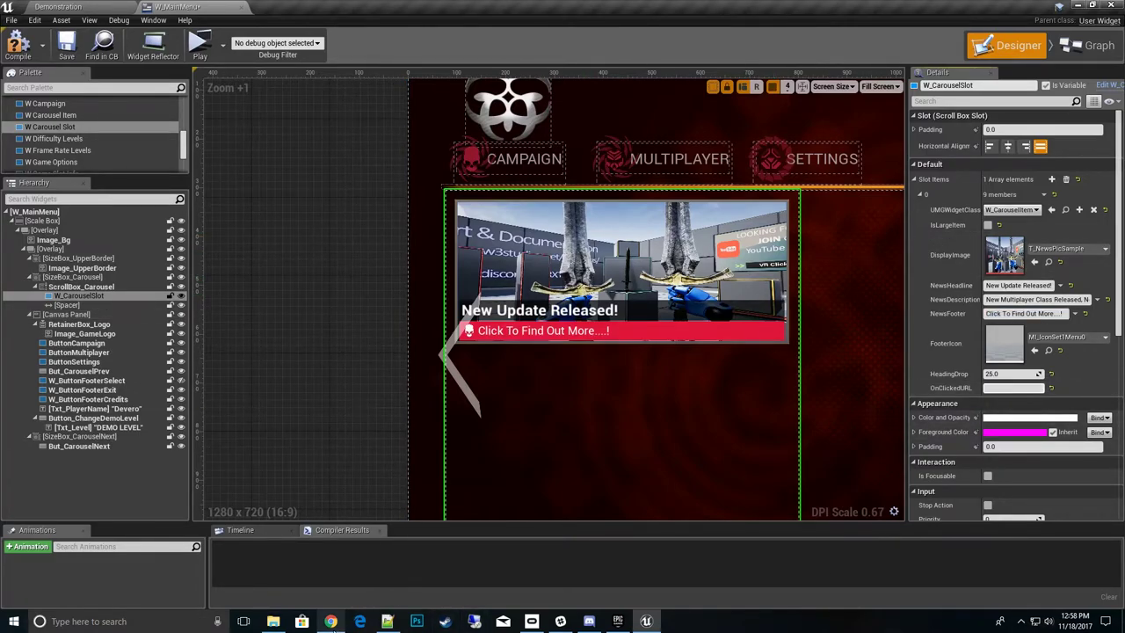
right_click(330, 621)
click(305, 512)
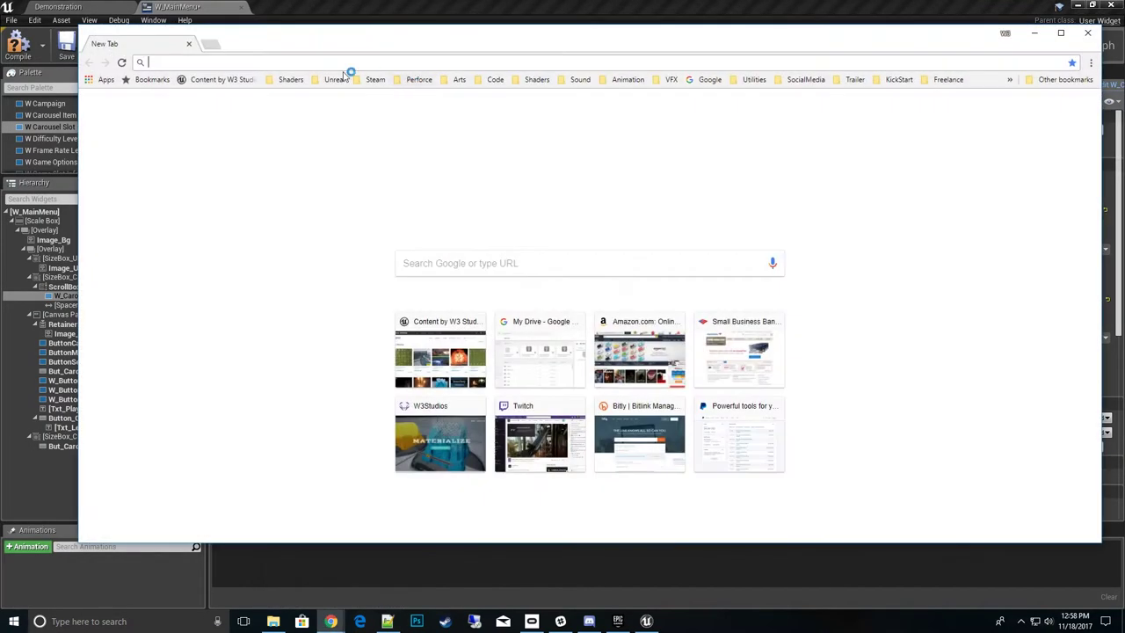
click(223, 79)
click(437, 59)
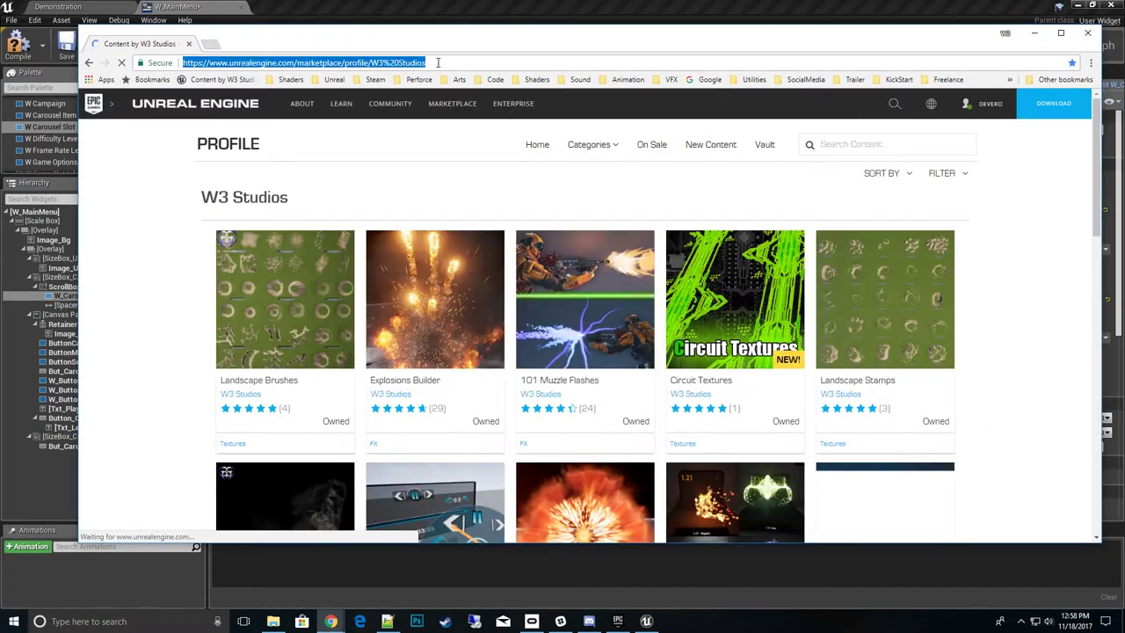
click(1035, 33)
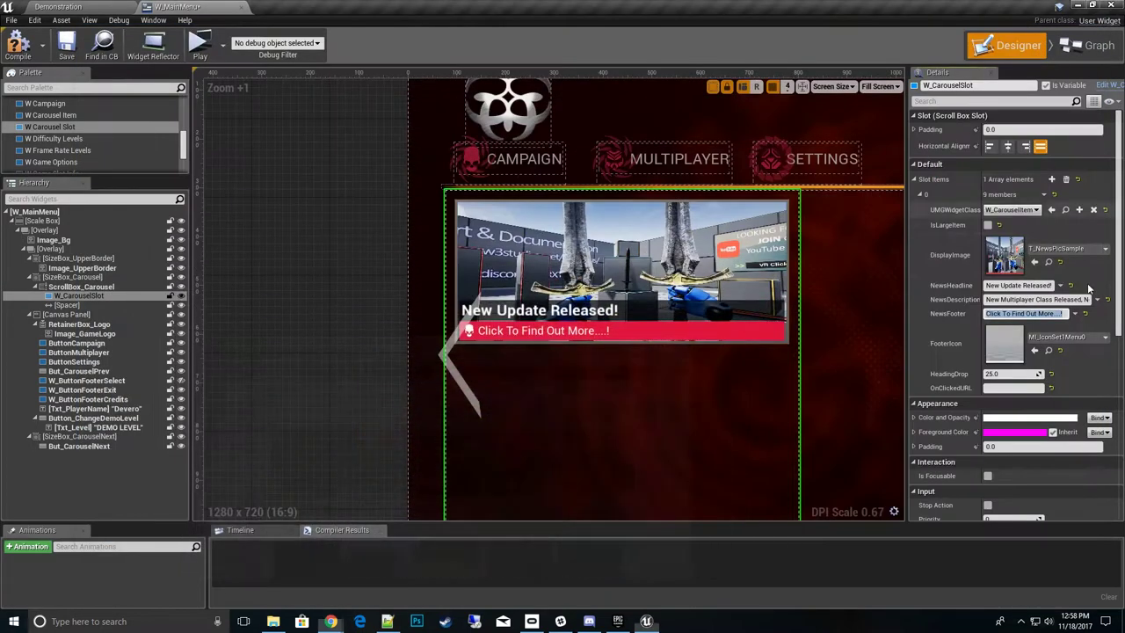
- Paste the W3 Studios marketplace URL into OnClickedURL and tick IsLargeItem for the card
click(1028, 387)
key(ctrl+v)
key(Return)
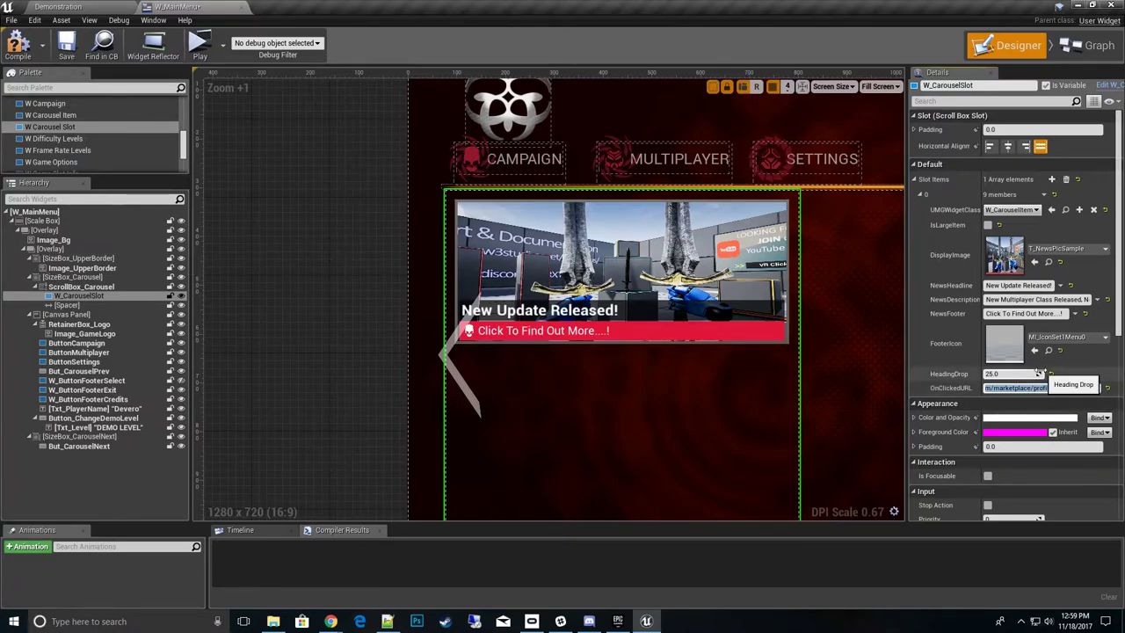
click(988, 225)
scroll(853, 303, down, 2)
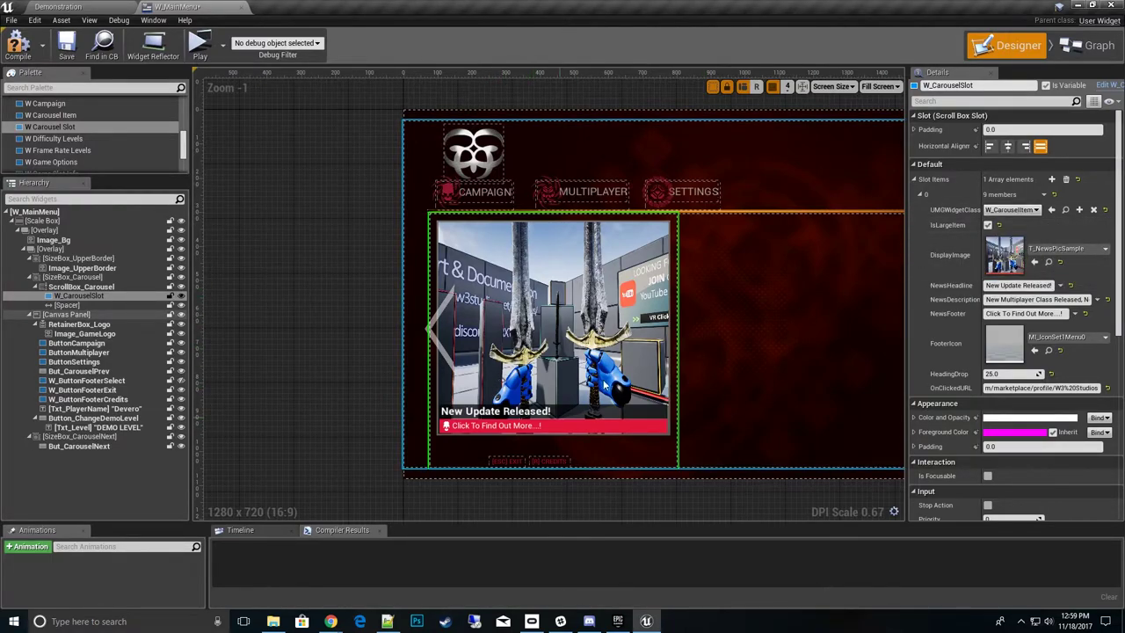
- Untick IsLargeItem on element 0, then add Slot Items element 1 as a large W_CarouselItem
click(989, 226)
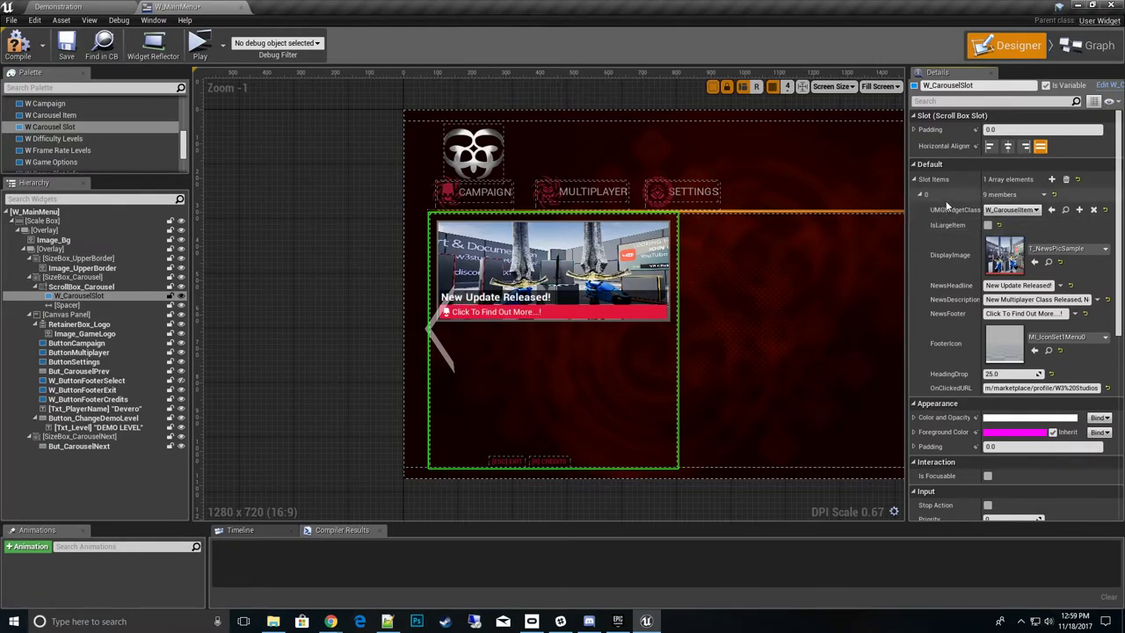
click(920, 194)
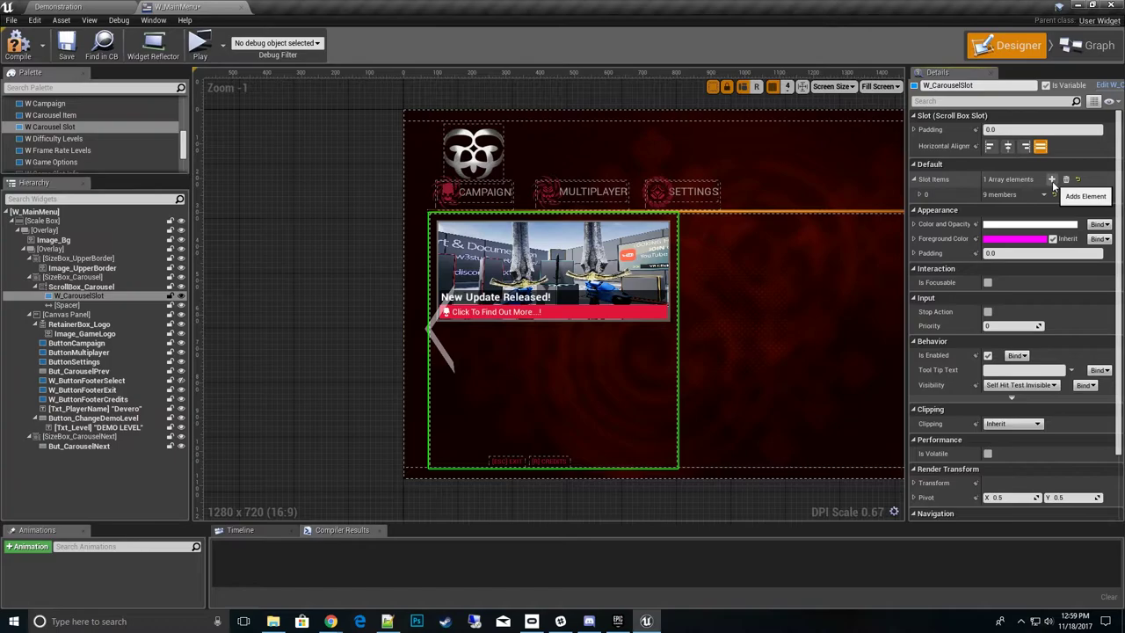
click(1053, 181)
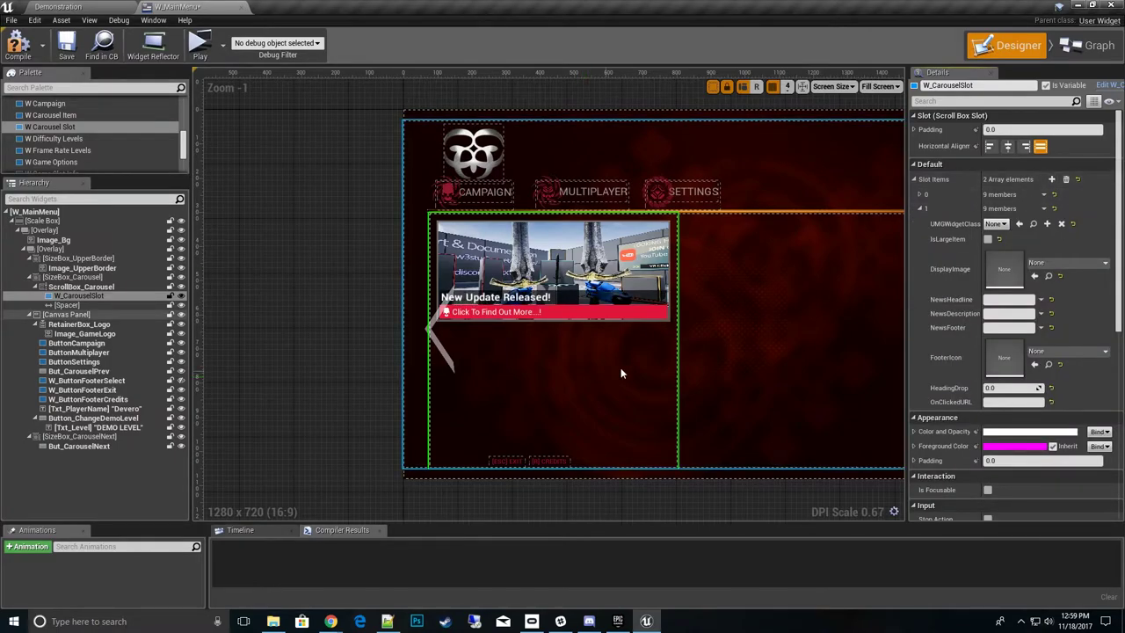
click(1002, 225)
text(ite)
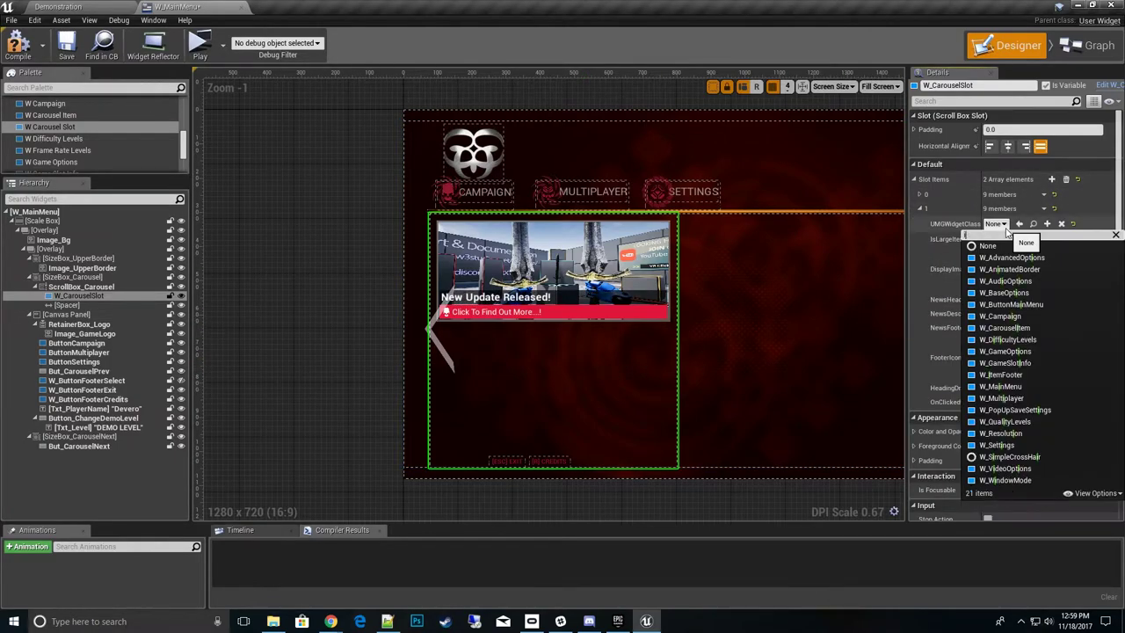
click(1007, 257)
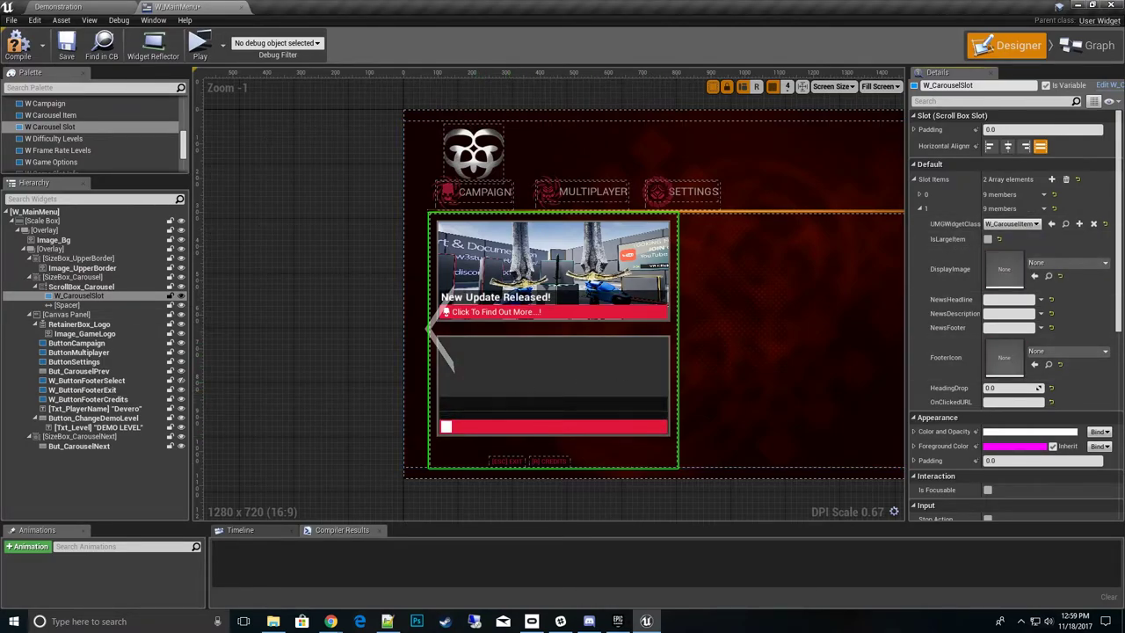
click(988, 240)
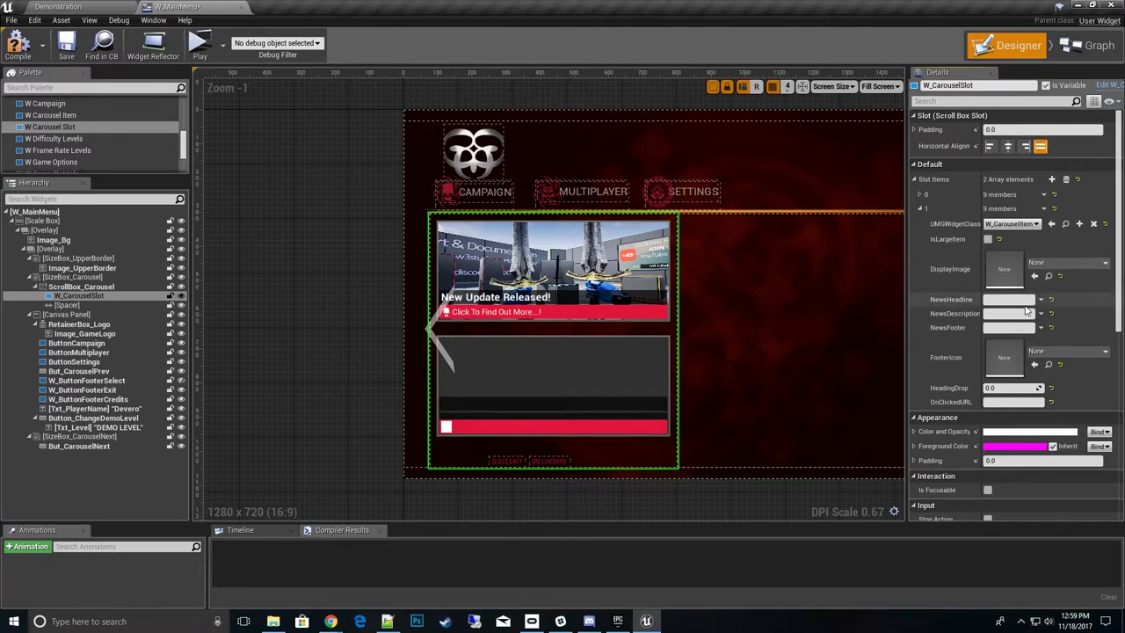
- Set element 1's DisplayImage to M_NewsPicSample and its headline to 'New Character'
click(1088, 264)
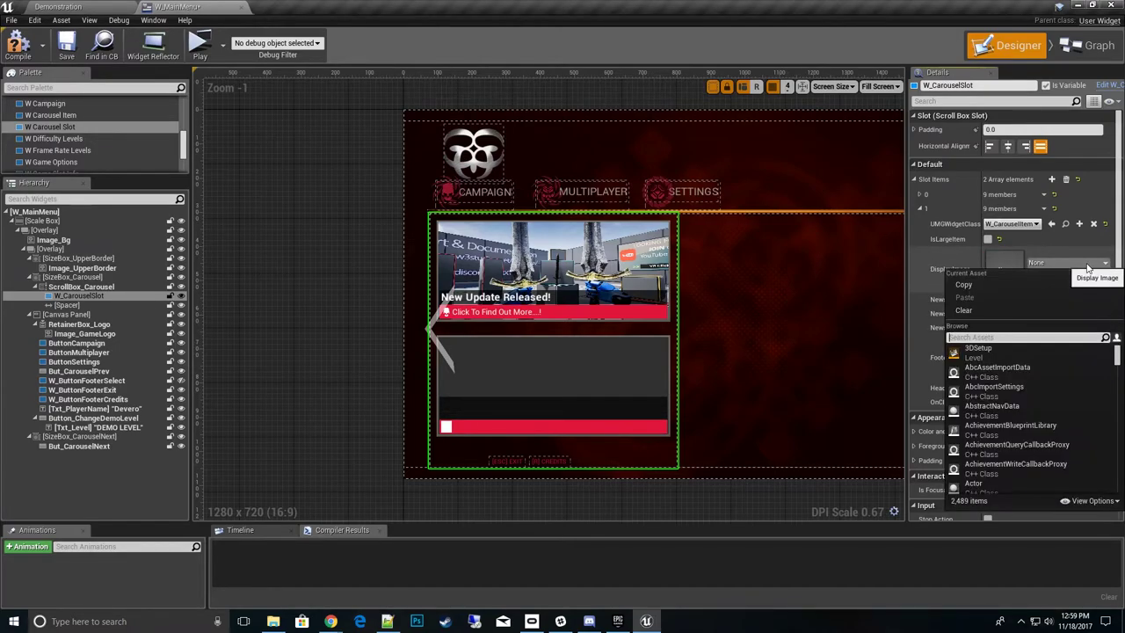
text(sample)
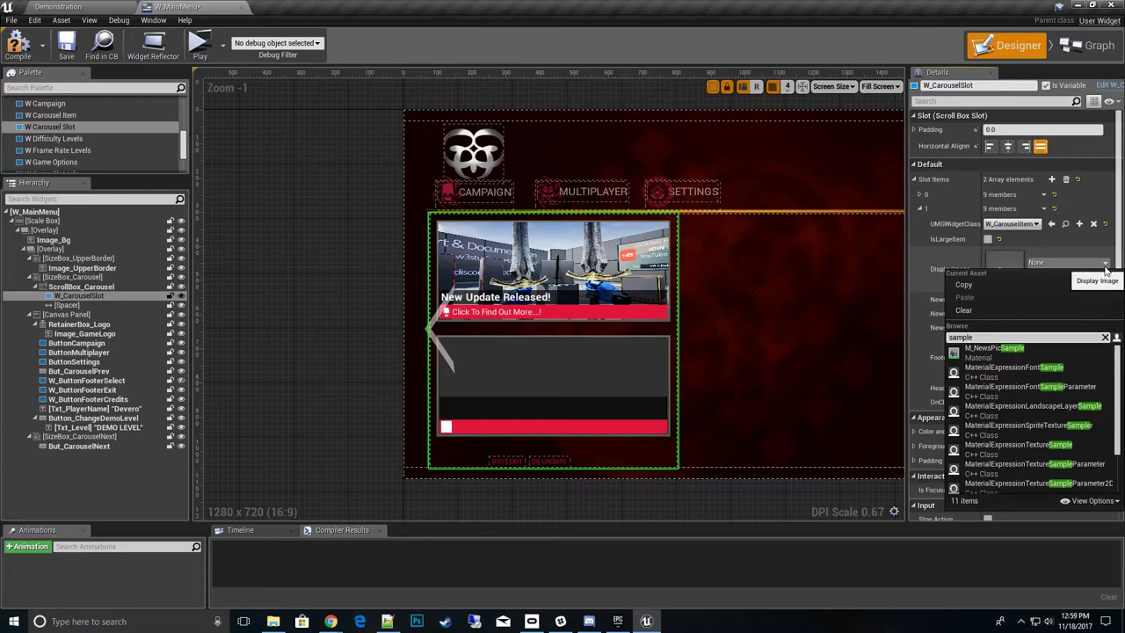
click(1012, 353)
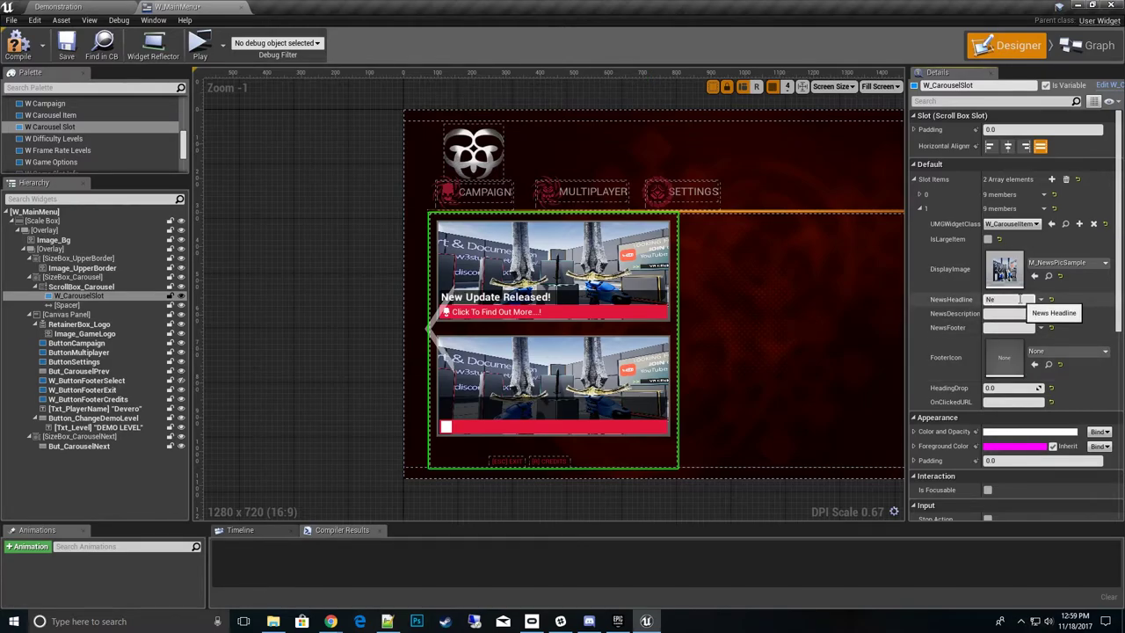
text(ter)
key(Return)
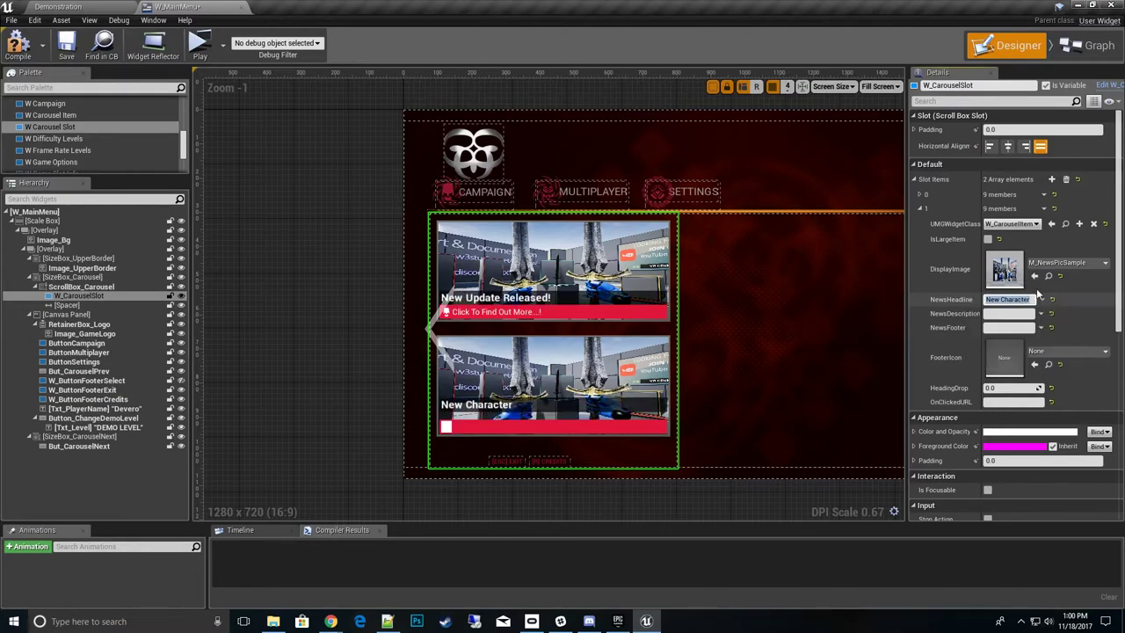
click(1011, 314)
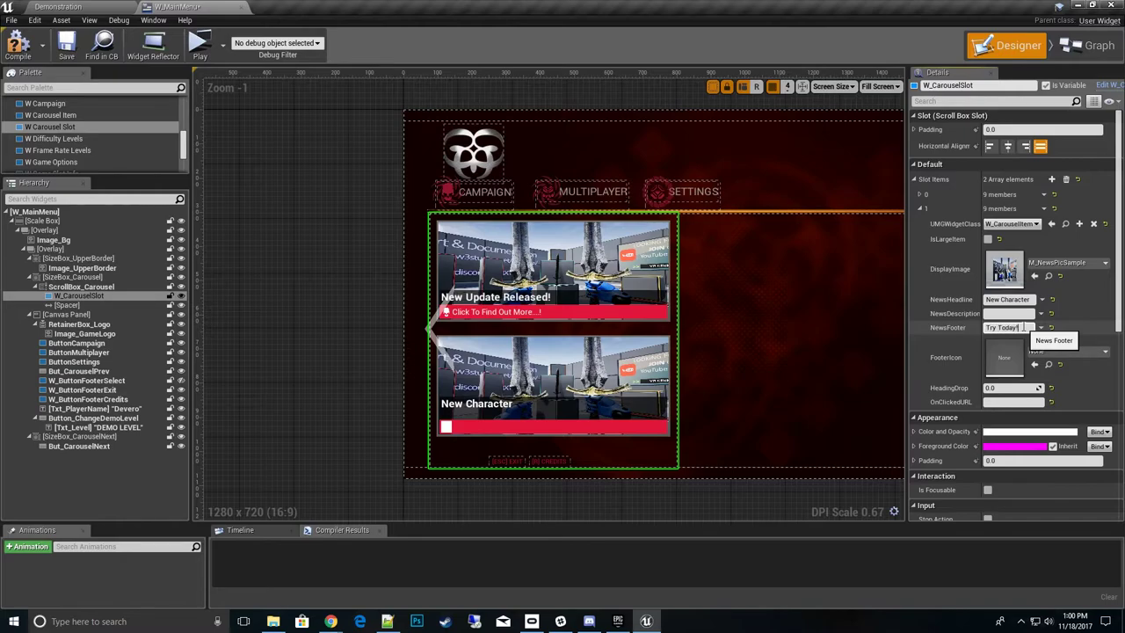
- Set element 1's FooterIcon to MI_IconSet1Menu2 and its footer text to 'Try Today!'
click(1086, 352)
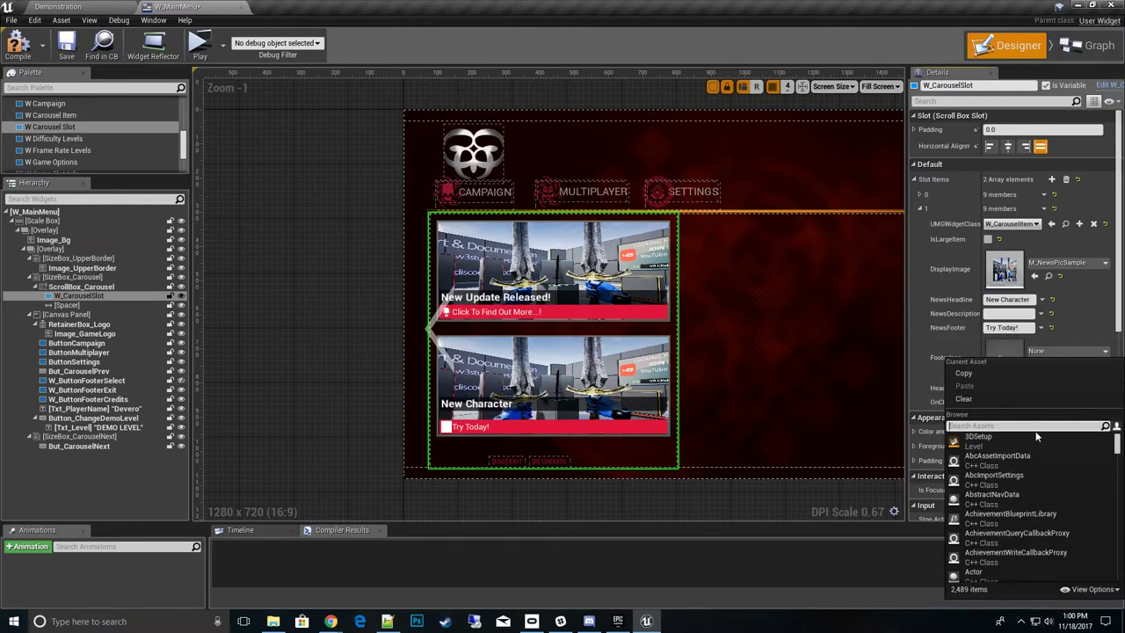
text(Mi)
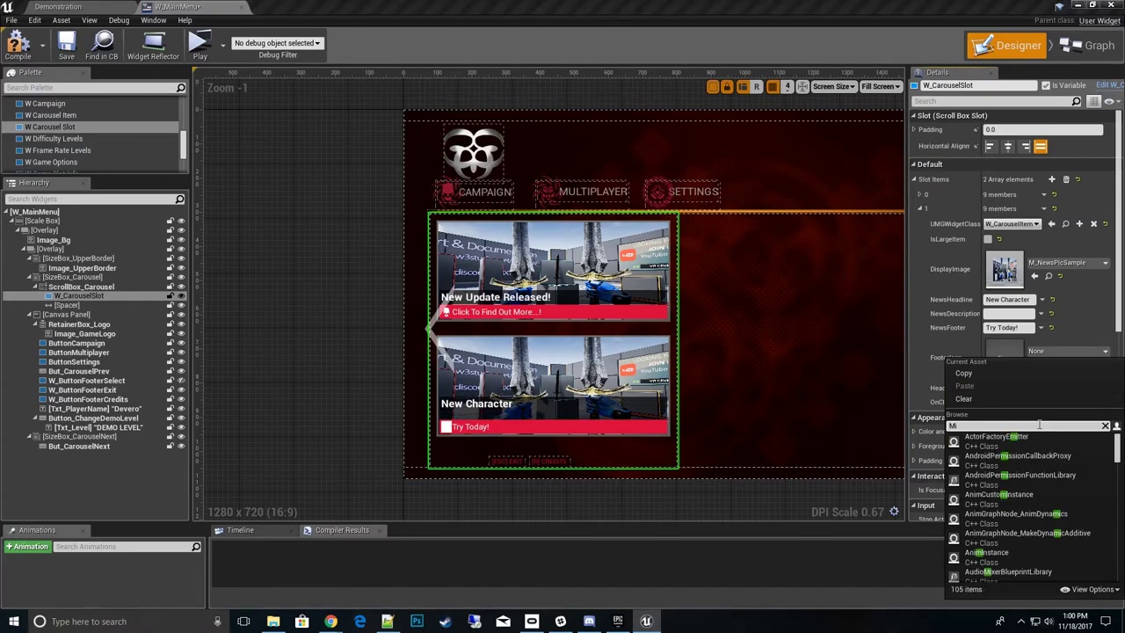
text(_)
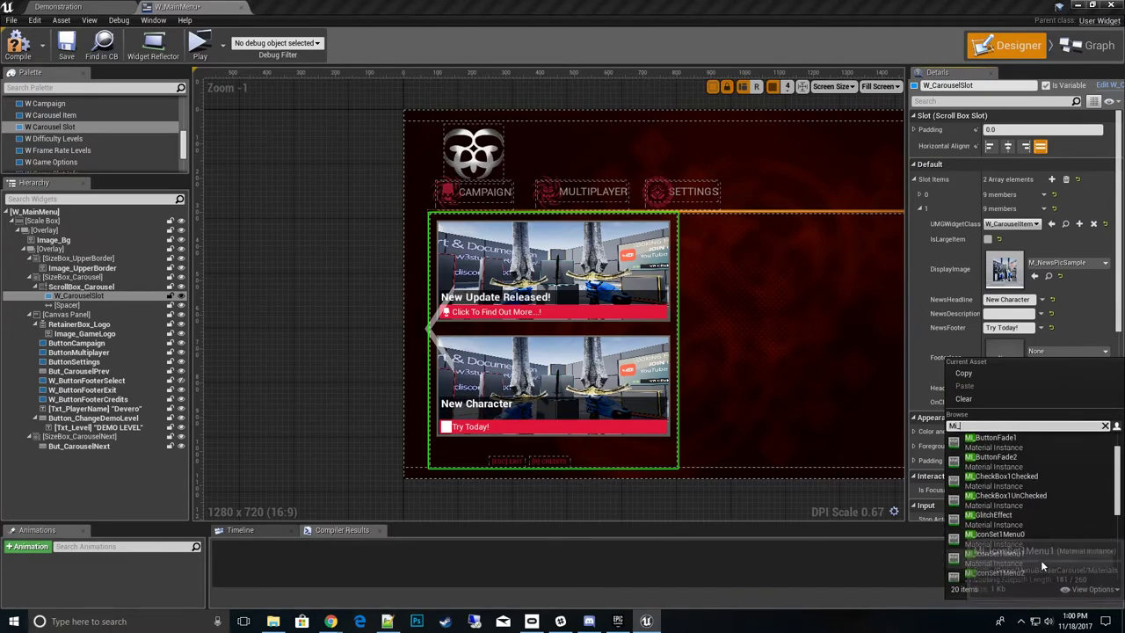
scroll(1040, 560, down, 1)
click(1041, 560)
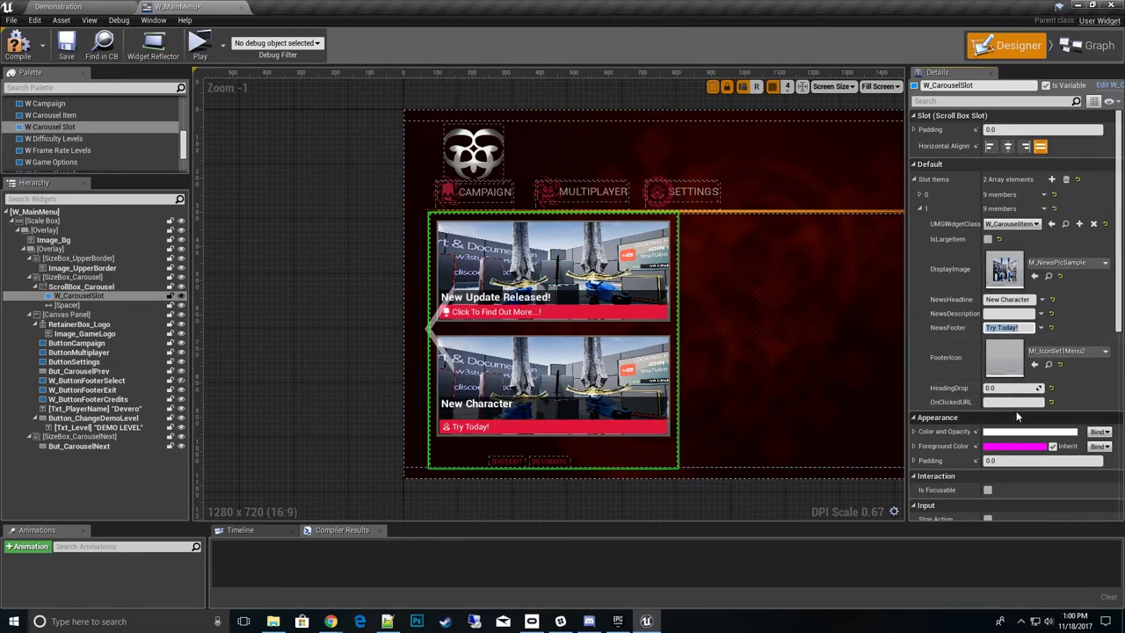
key(Return)
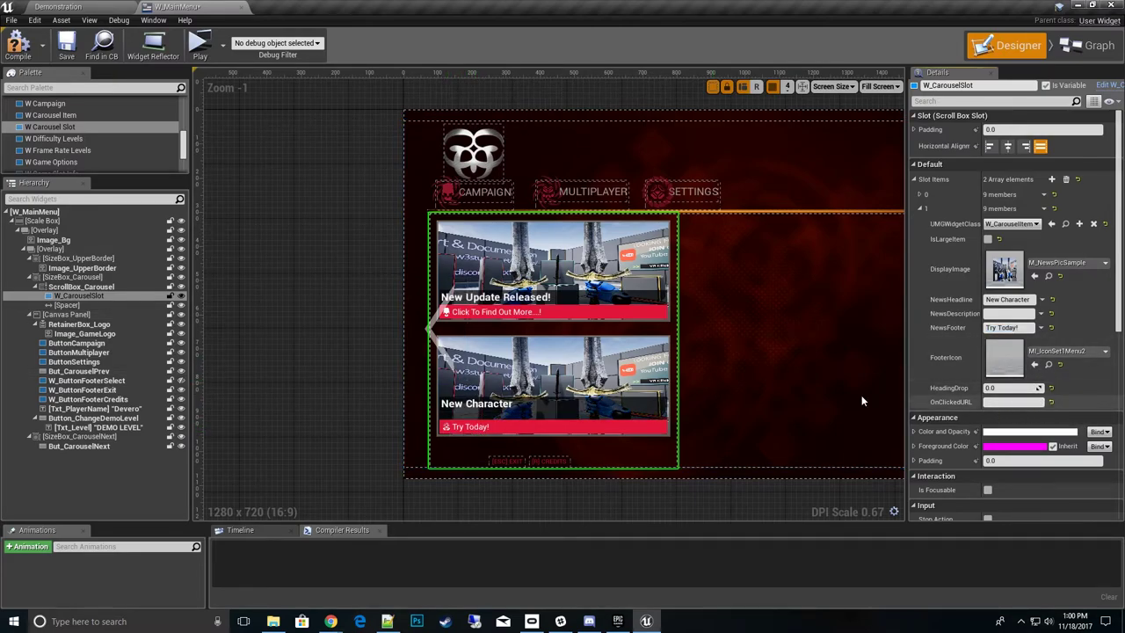
- Frame the two news cards in the design view and compile W_MainMenu
scroll(664, 387, up, 3)
right_drag(766, 382, 809, 370)
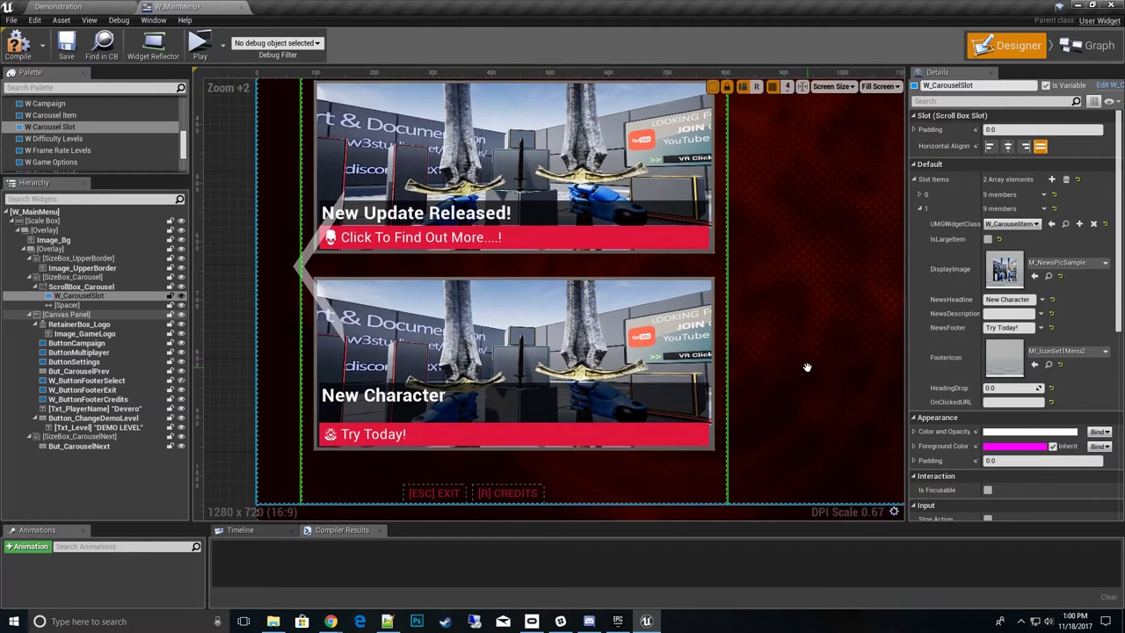
click(16, 55)
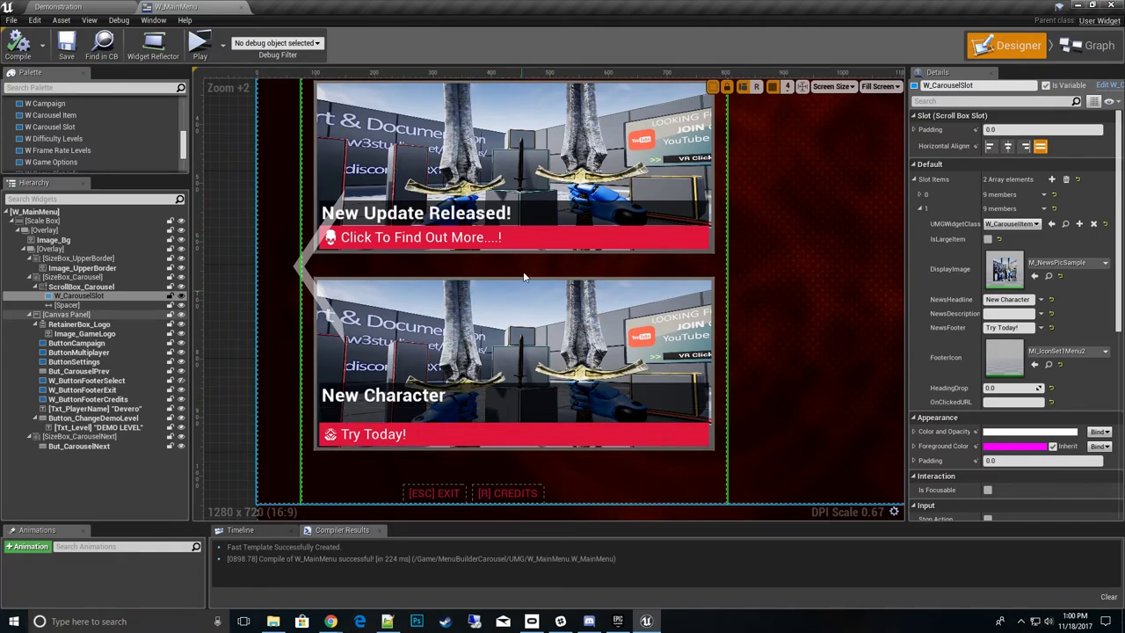
click(640, 189)
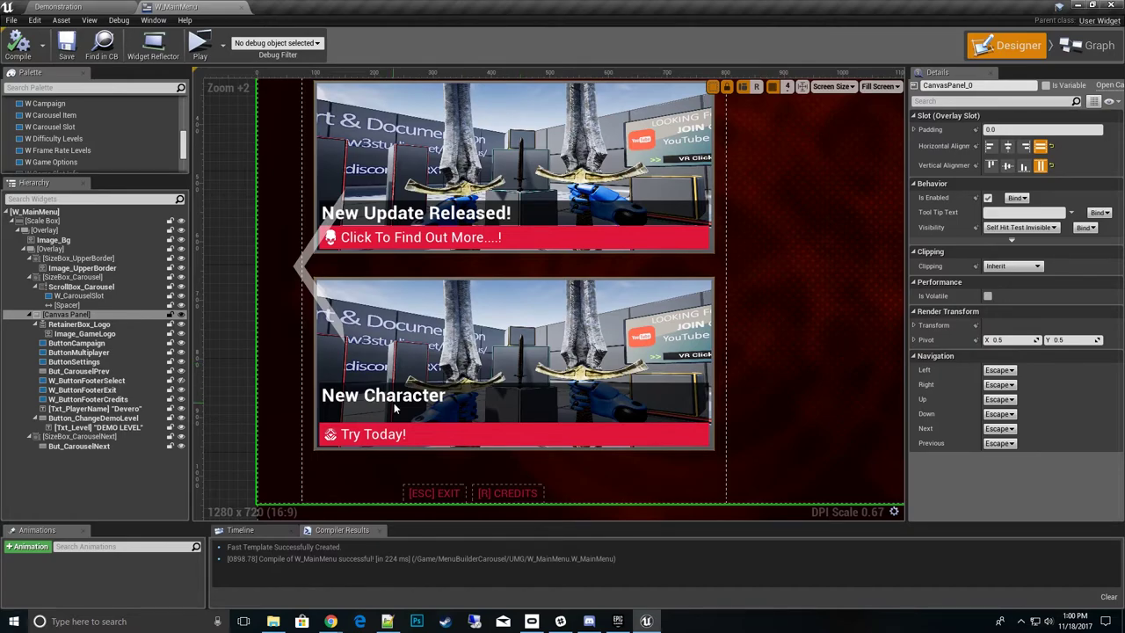
- Give W_CarouselSlot's Slot Items element 1 a HeadingDrop of 25
click(79, 296)
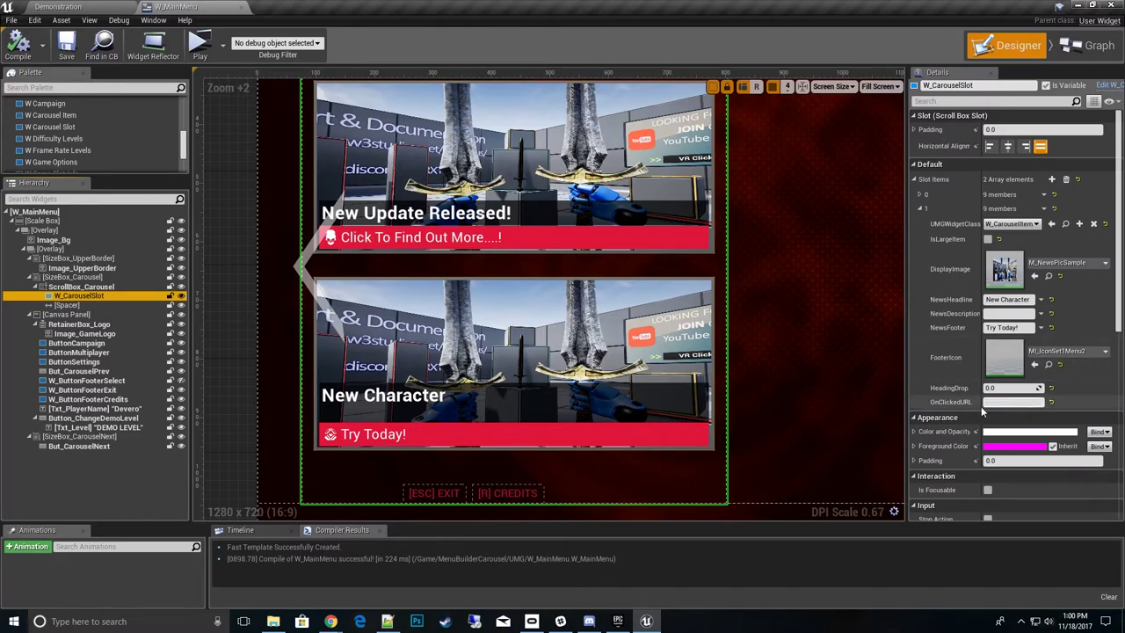
click(1015, 388)
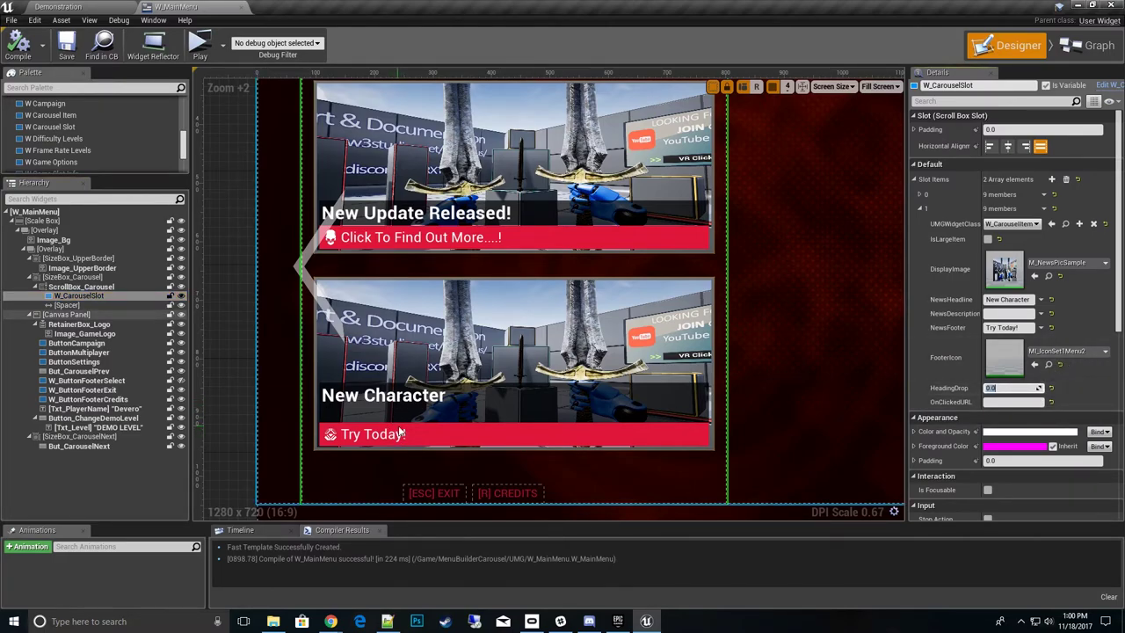
text(2)
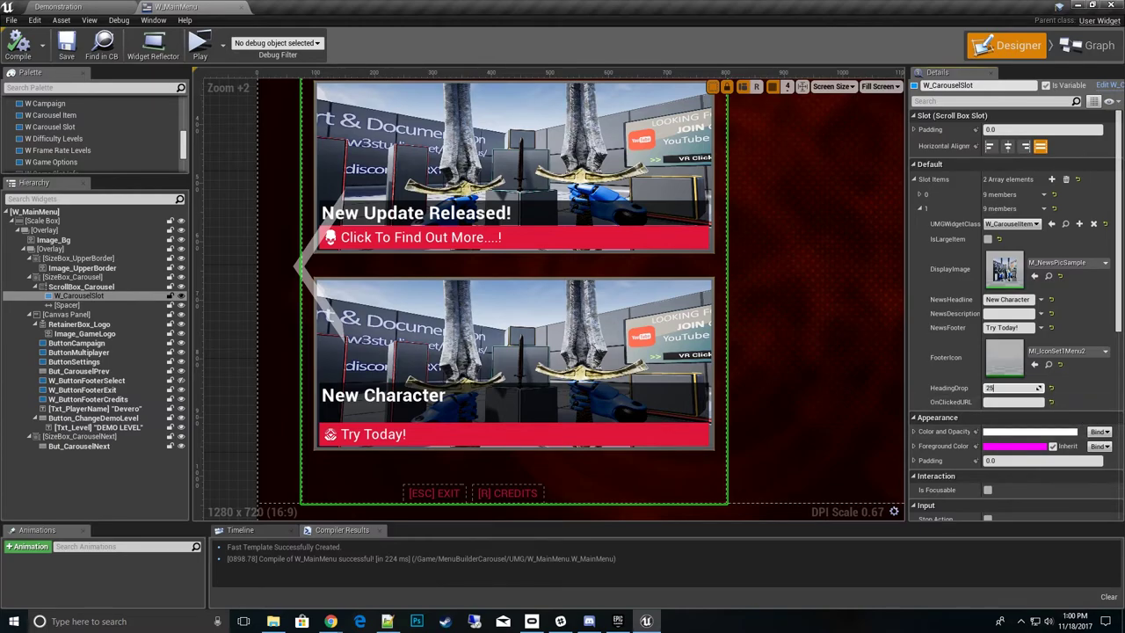
text(5)
key(Return)
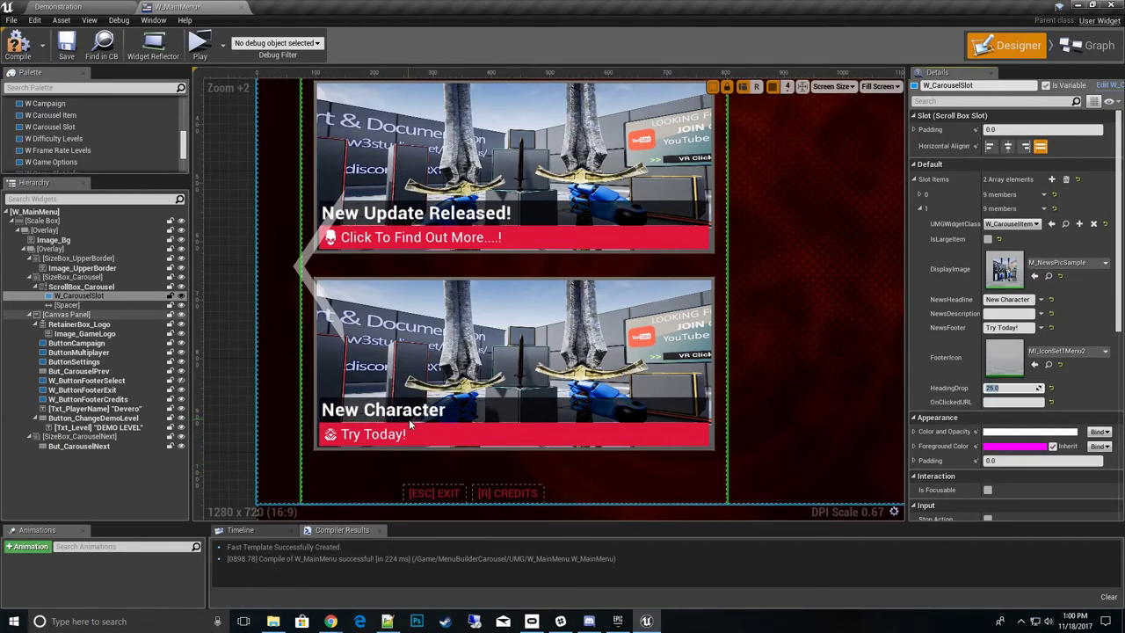
scroll(854, 356, down, 1)
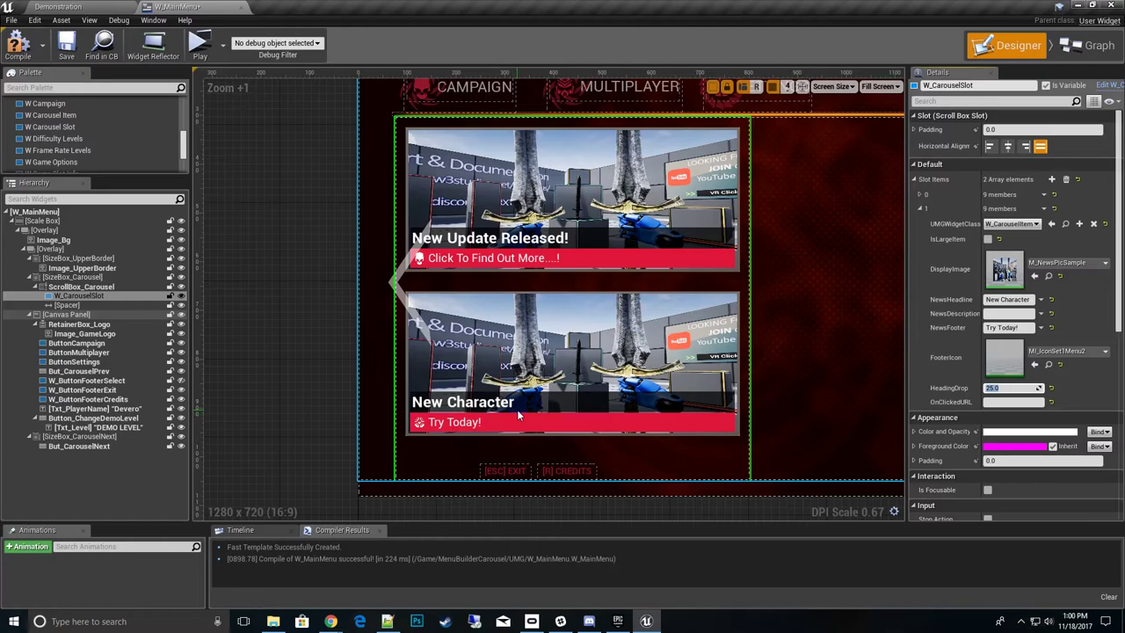
scroll(773, 381, down, 1)
right_drag(772, 381, 618, 373)
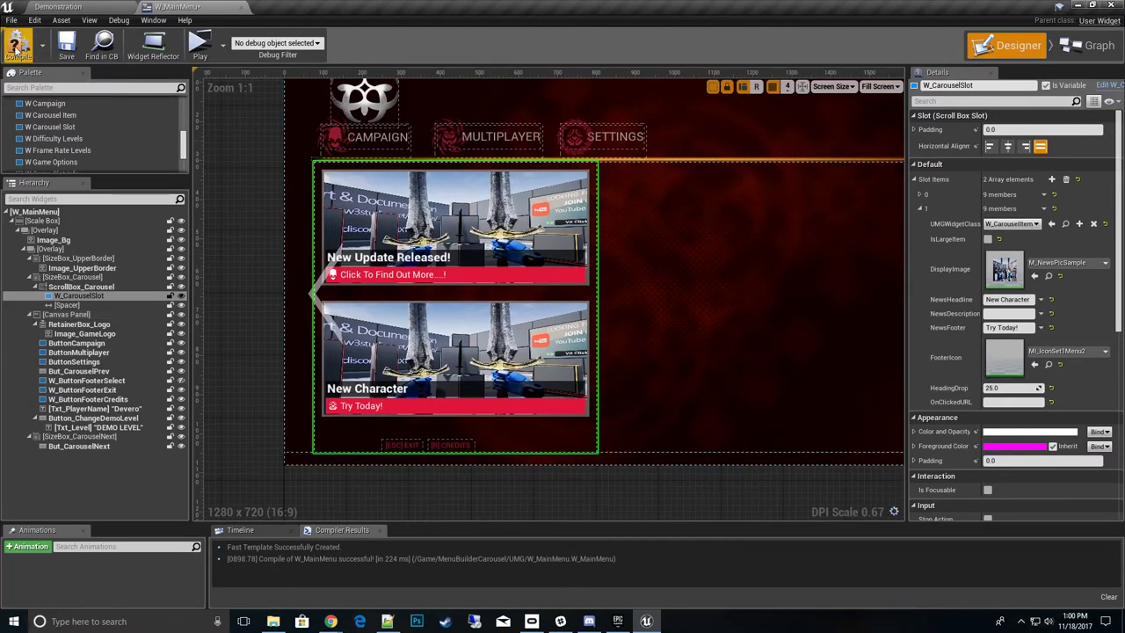
- Save W_MainMenu, play it, and confirm the first news card opens the marketplace page
click(18, 49)
click(198, 44)
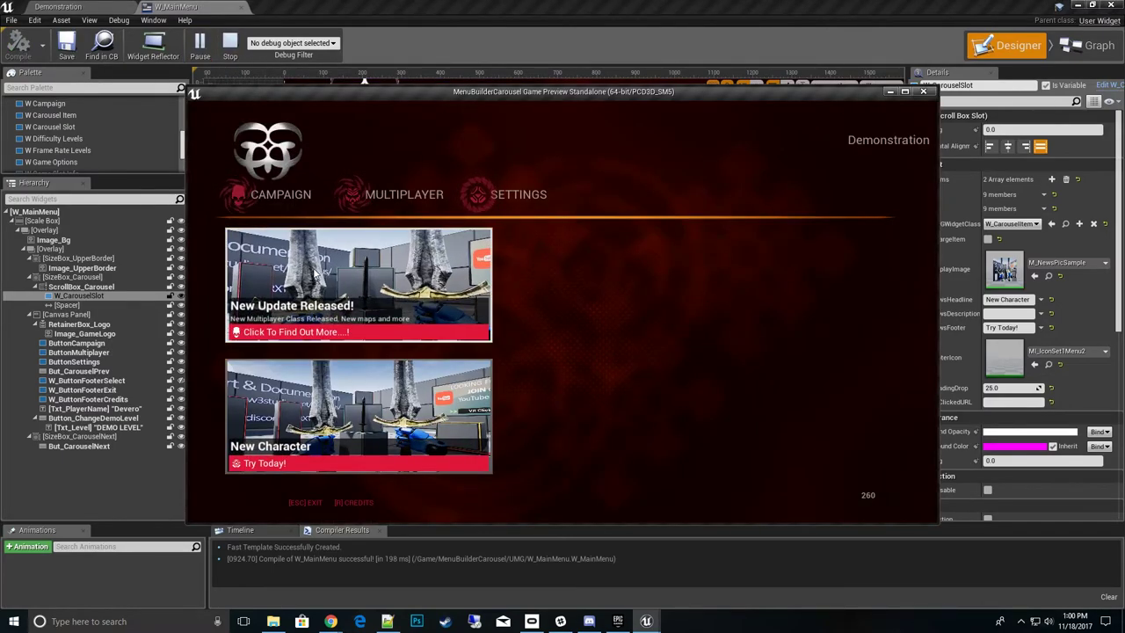
click(350, 296)
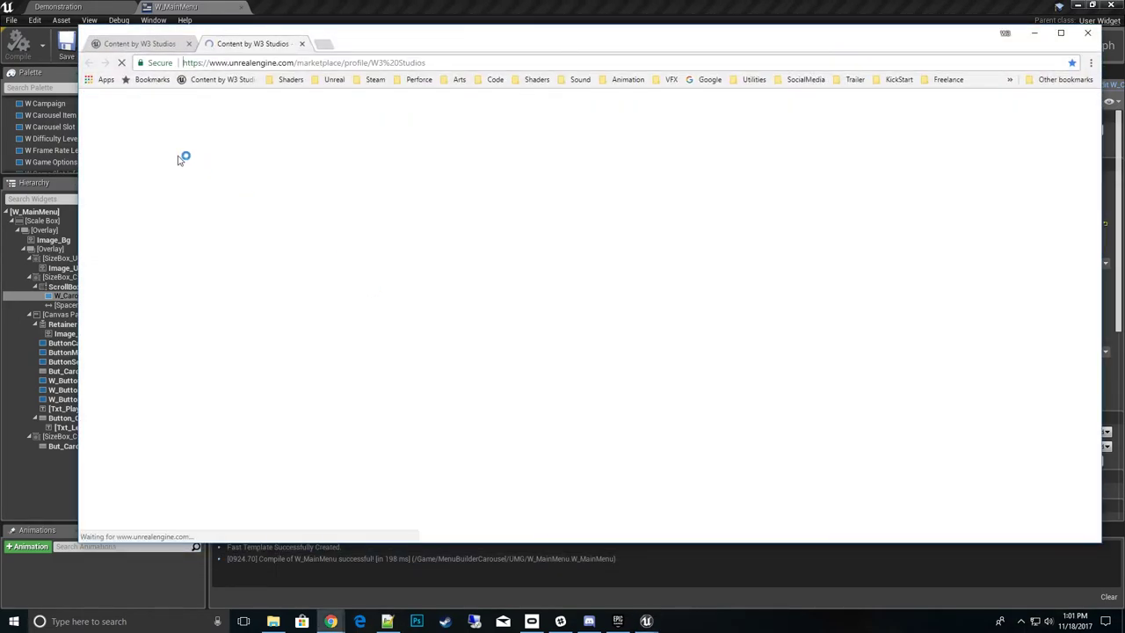
click(1037, 34)
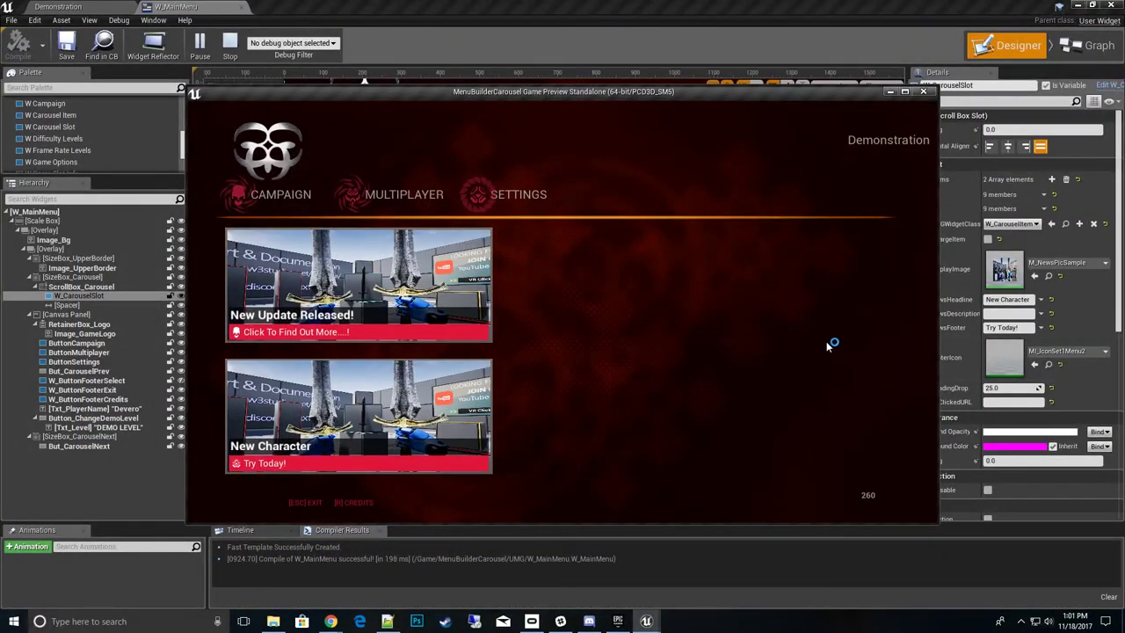
key(Escape)
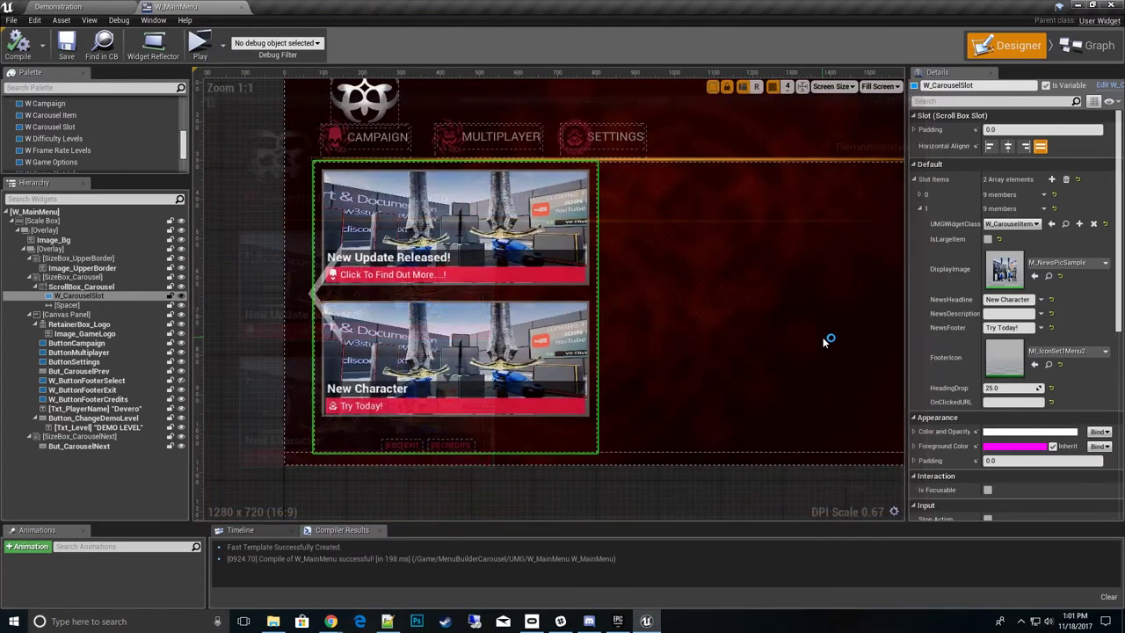
- Drag extra W Carousel Slots from the Palette into ScrollBox_Carousel and preview the empty slots
click(920, 209)
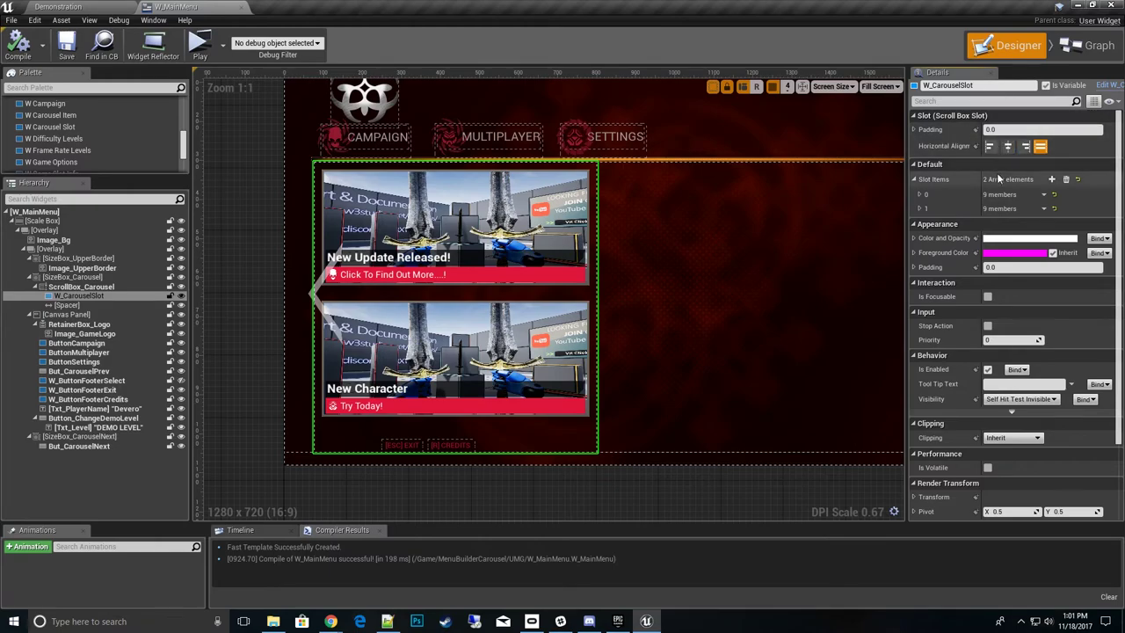
click(101, 295)
right_click(100, 295)
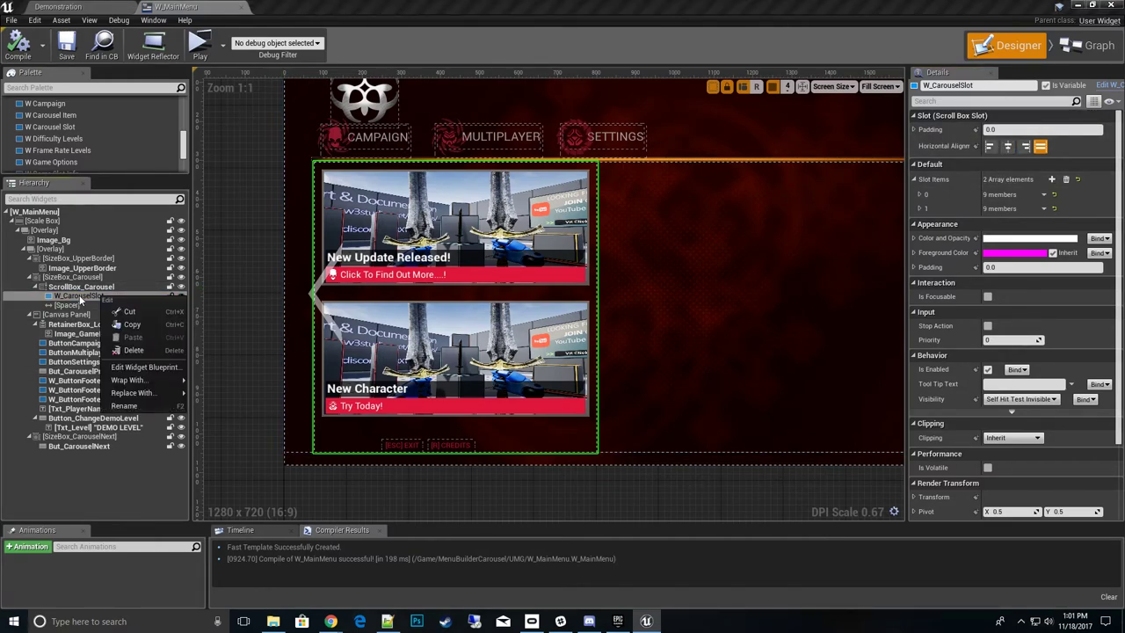
key(Escape)
drag(105, 128, 86, 288)
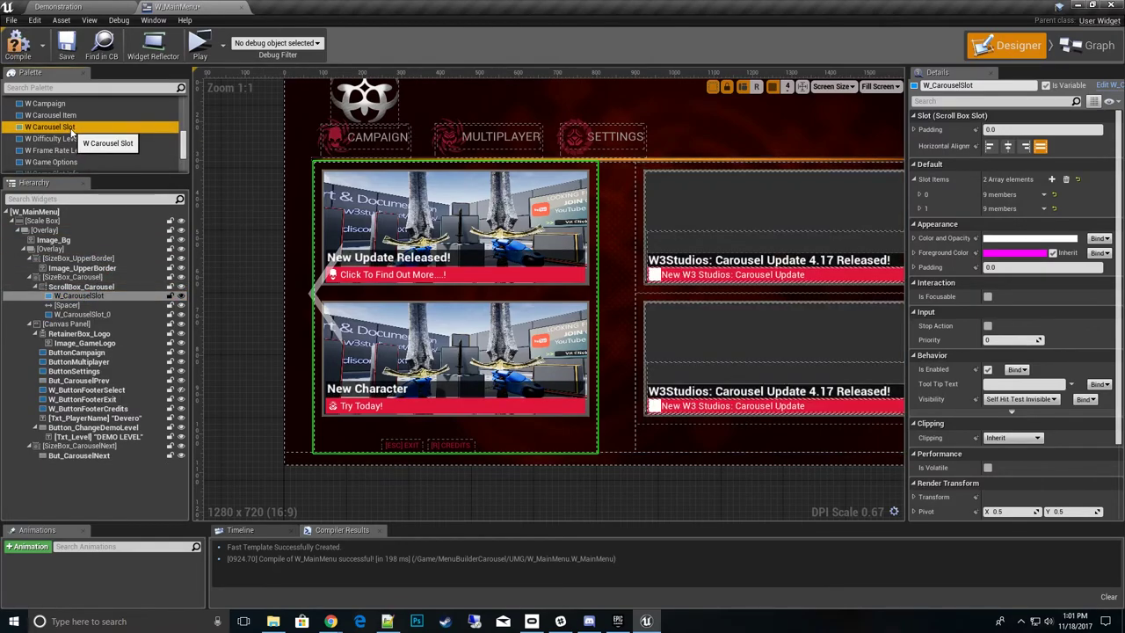
drag(74, 129, 86, 288)
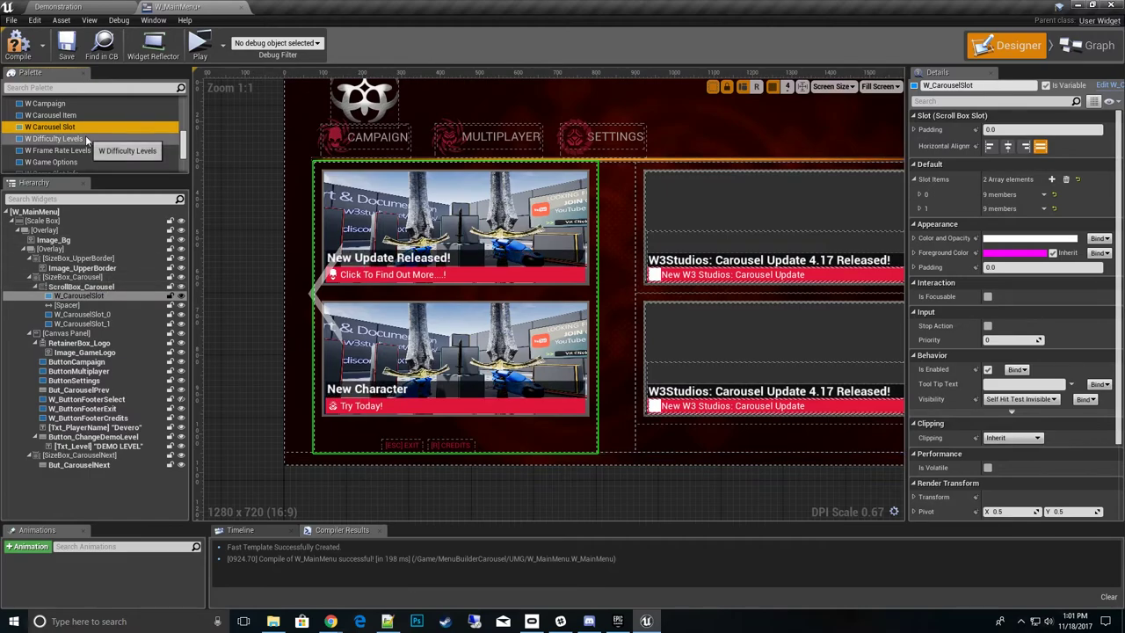
drag(83, 128, 77, 343)
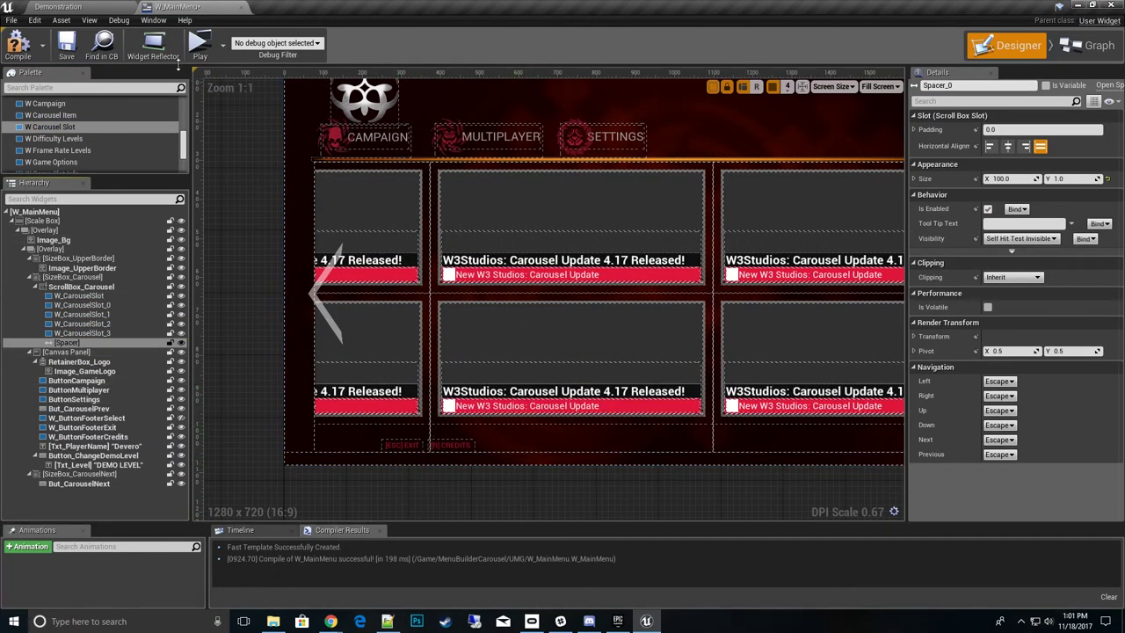
click(200, 44)
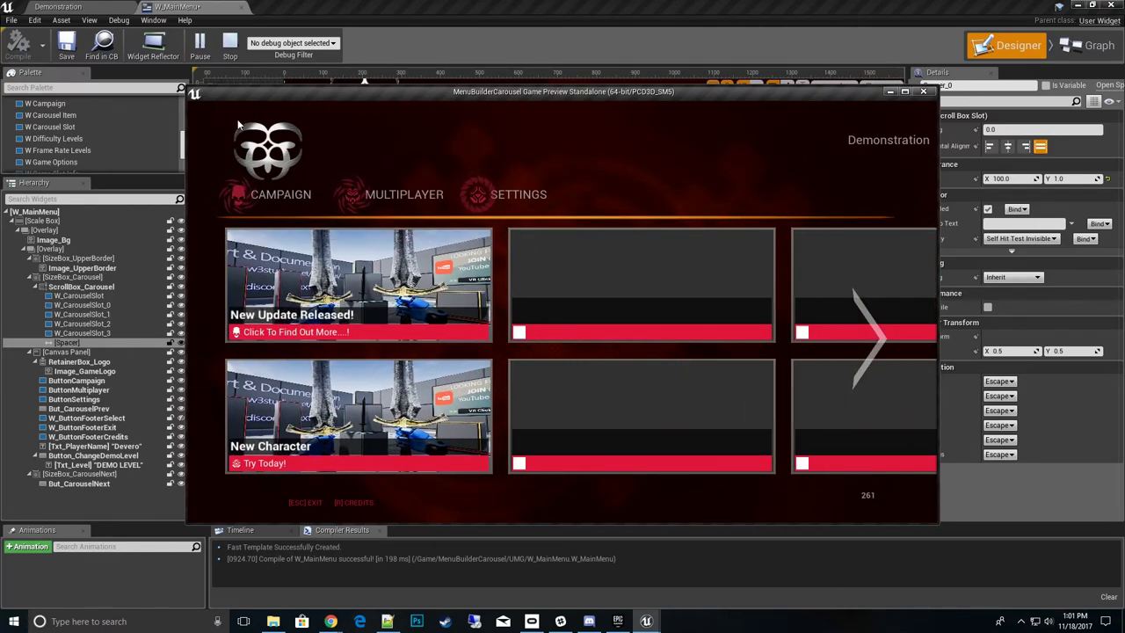
key(Escape)
- Give W_CarouselSlot_0 a large W_CarouselItem Slot Items entry, then compile W_MainMenu
click(565, 335)
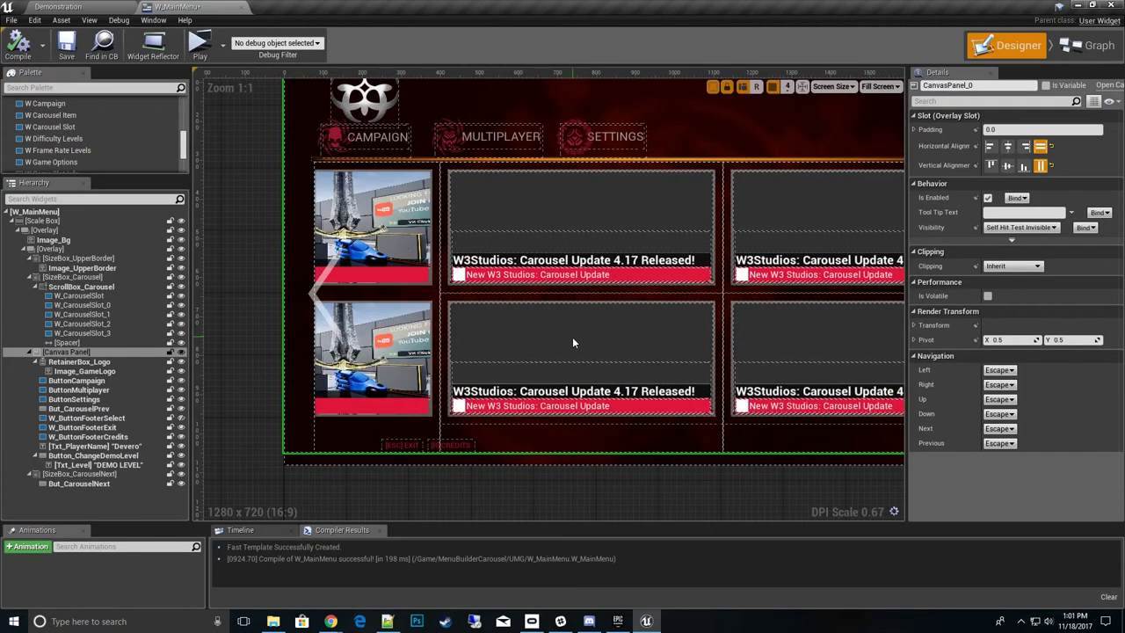
click(84, 313)
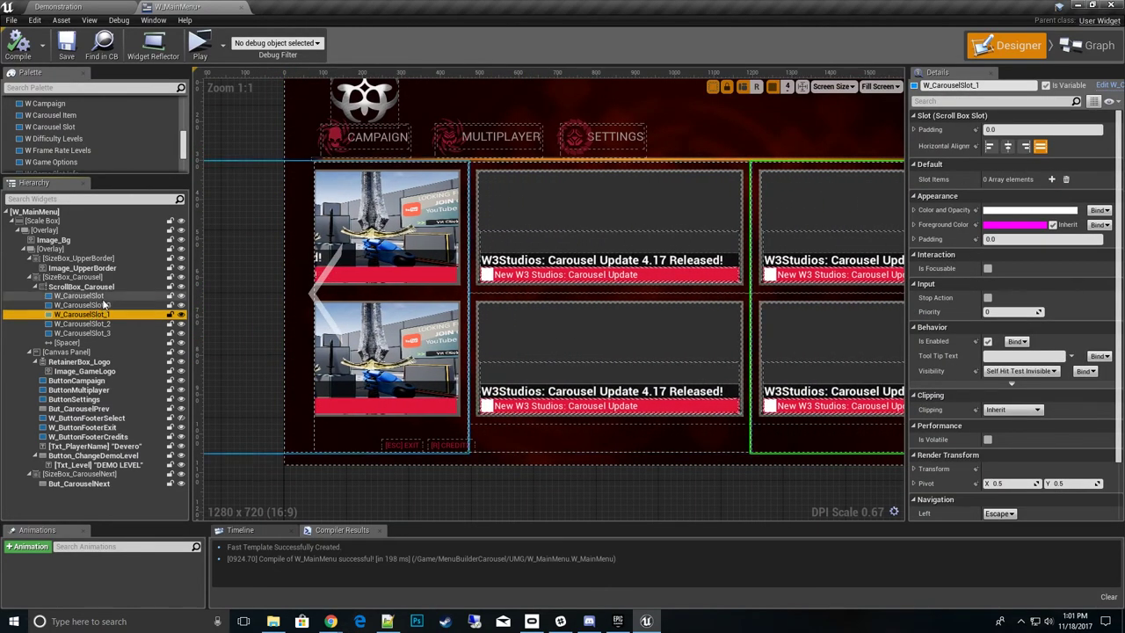
click(88, 305)
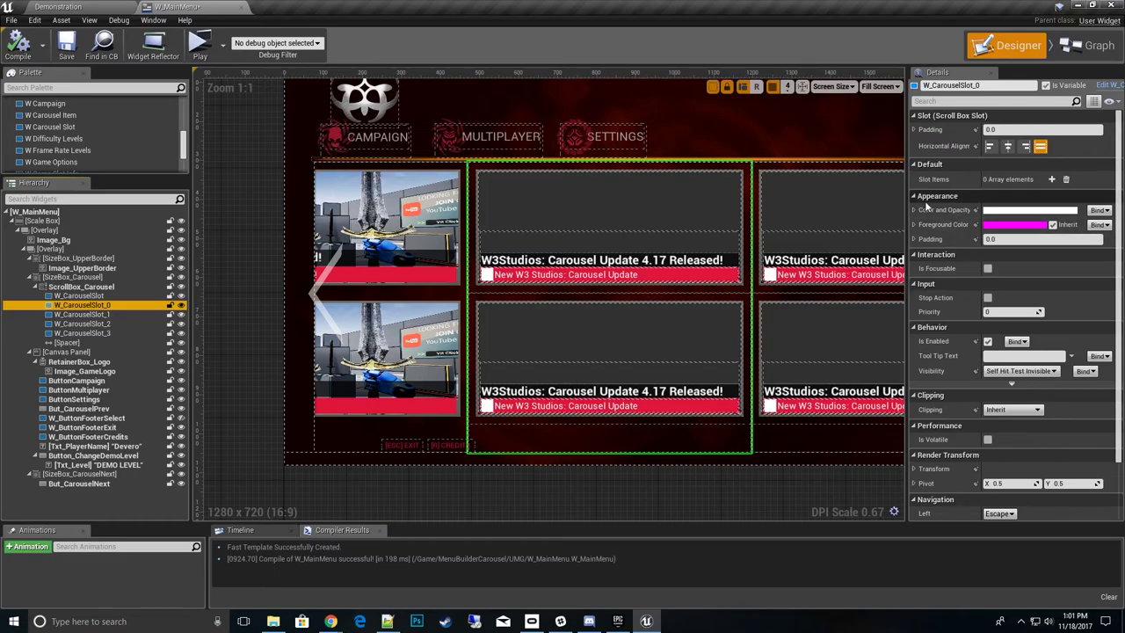
click(1052, 181)
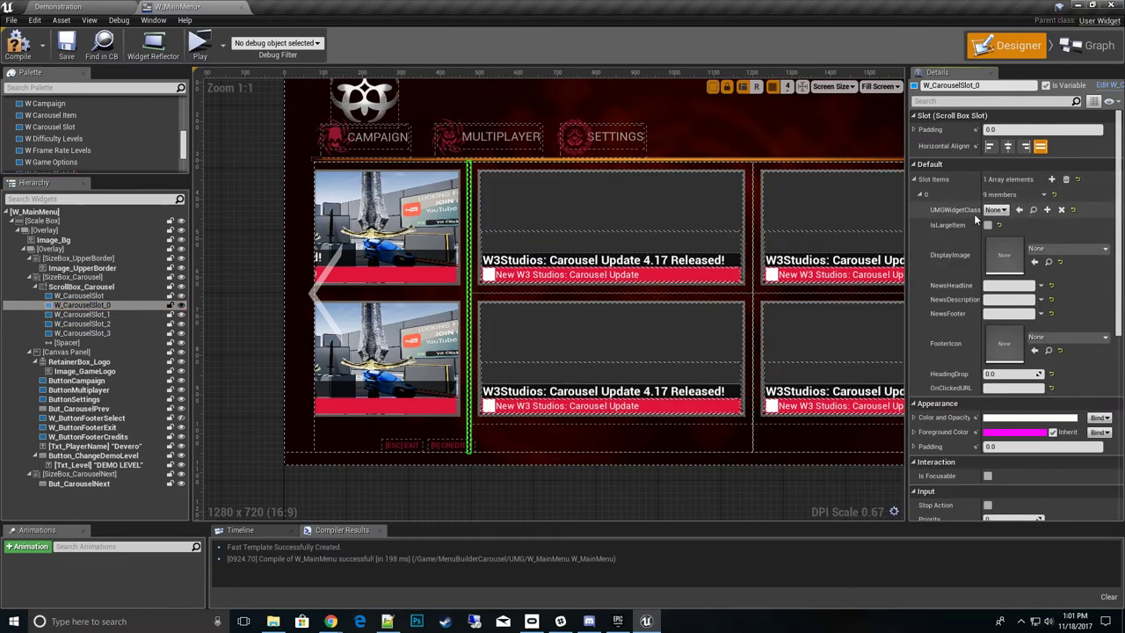
click(996, 209)
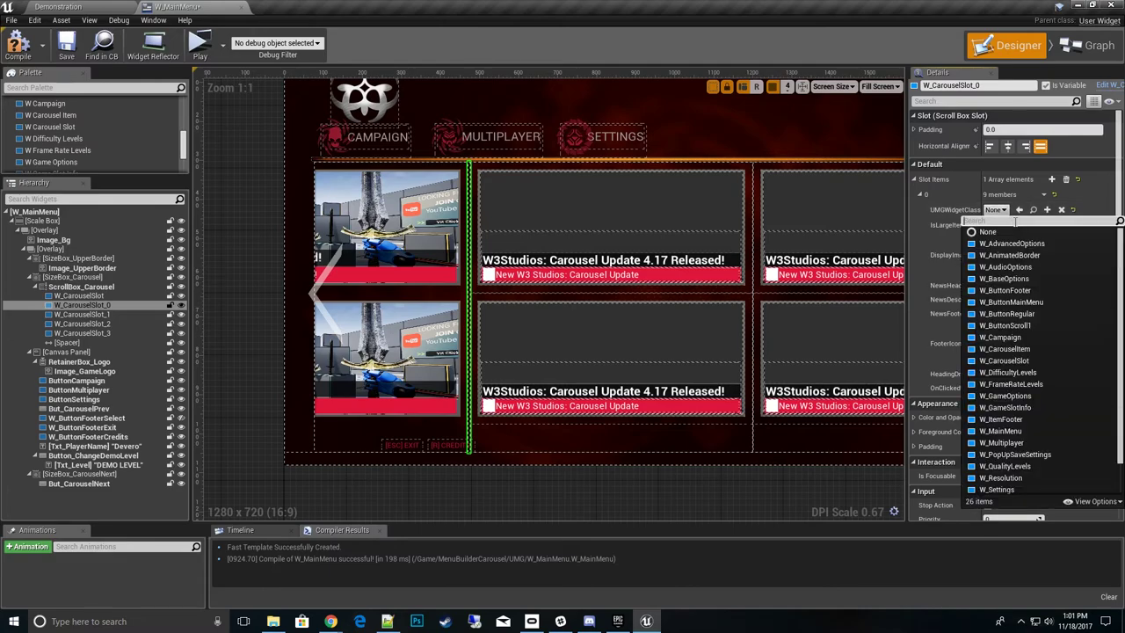
text(item)
click(1004, 243)
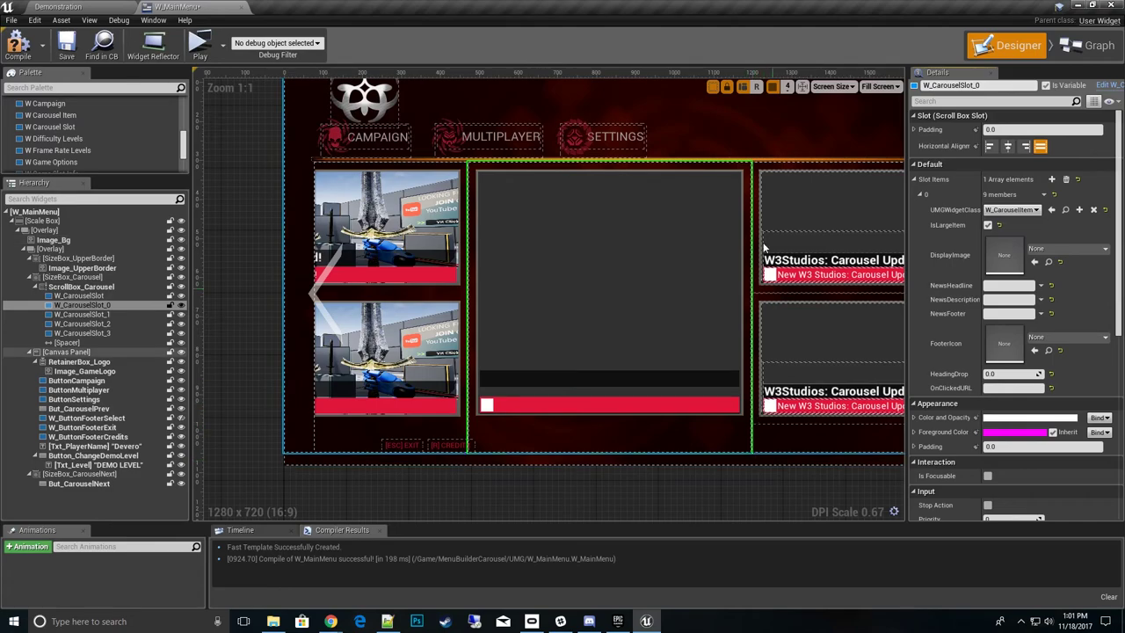
click(19, 45)
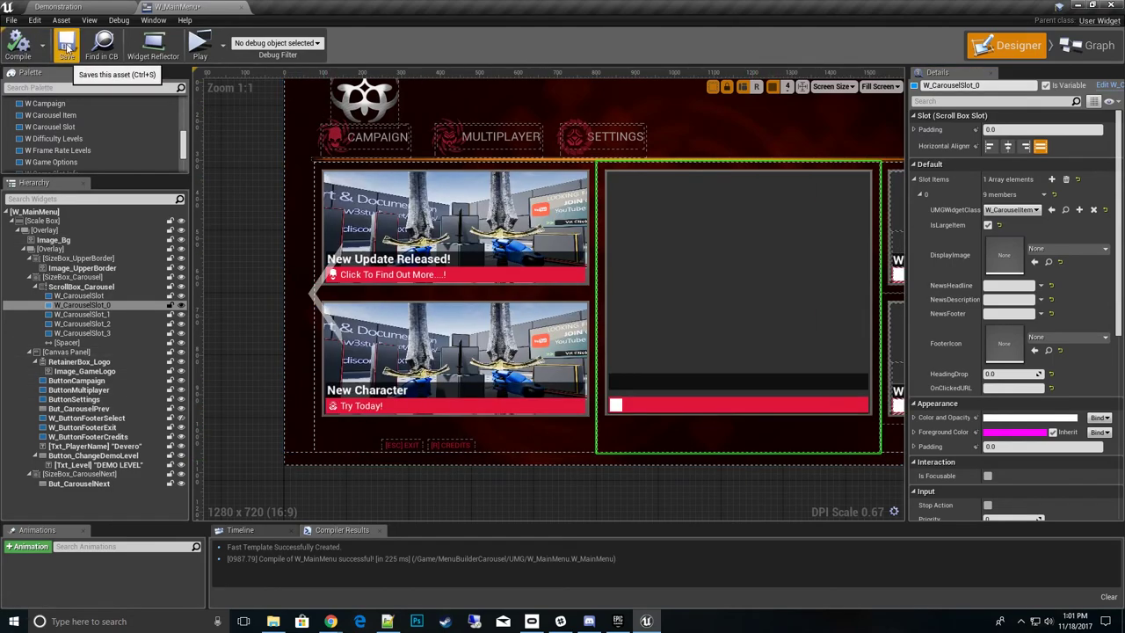